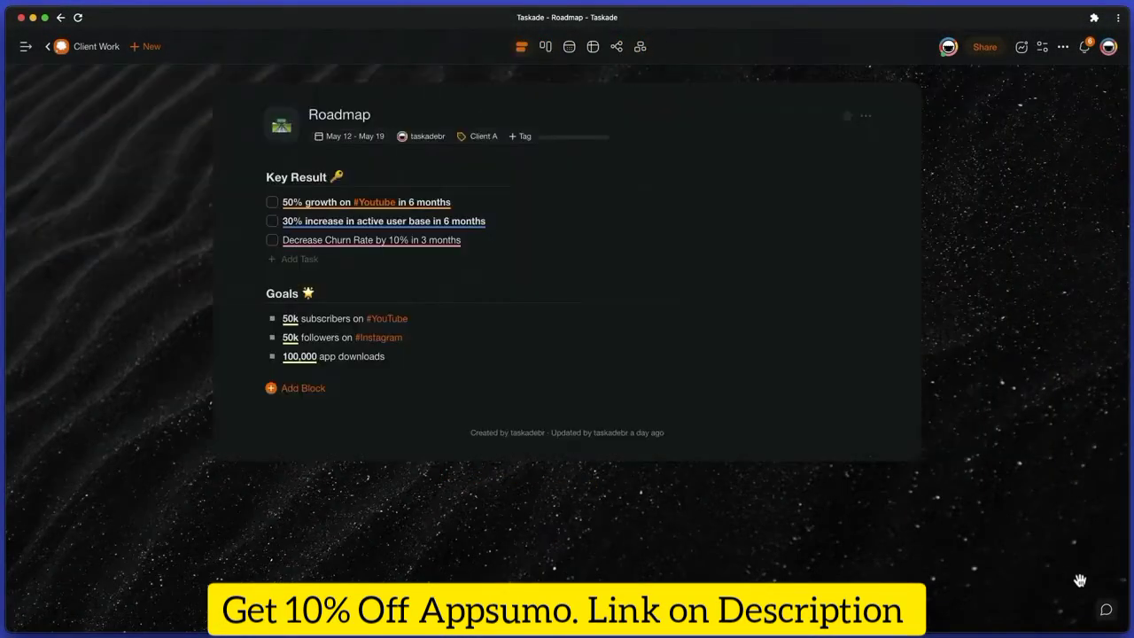
- Open the Roadmap project's chat and send the message "Hi :)"
left_click(1106, 609)
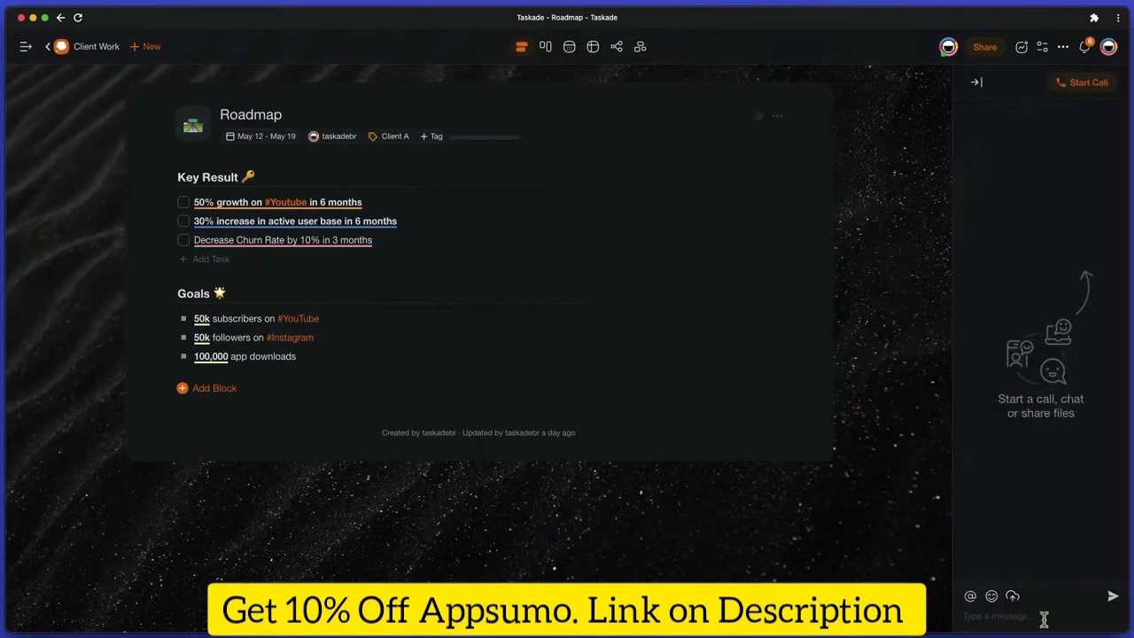
type("Hi :)")
key("Return")
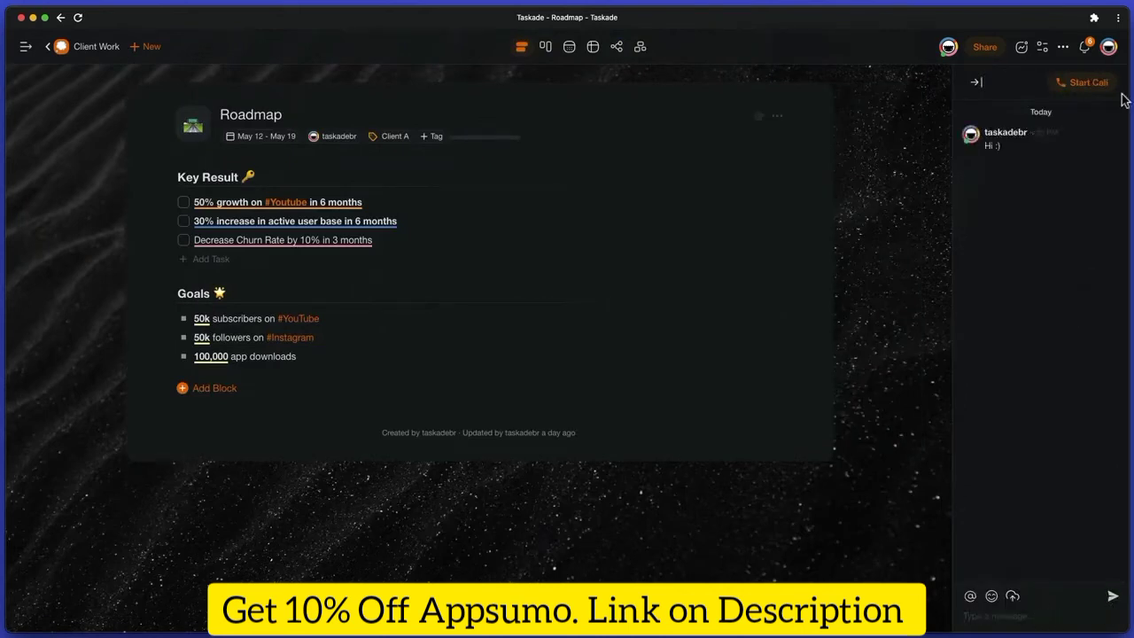
- Start and join a call in the project chat, view its performance settings, and end the call
left_click(1089, 89)
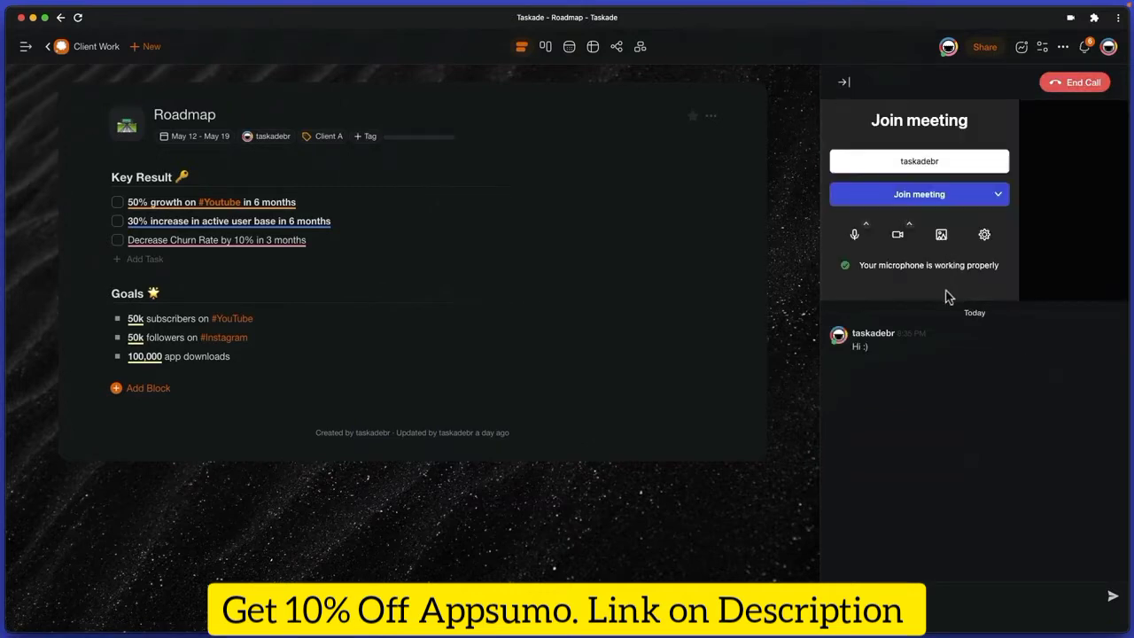
left_click(949, 197)
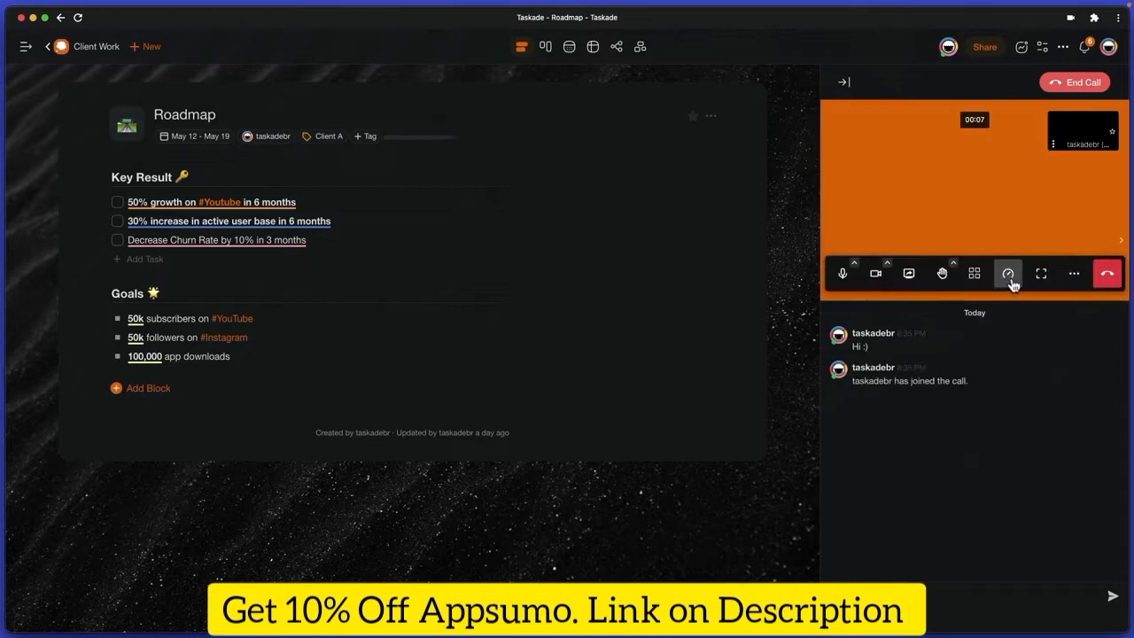
left_click(1009, 275)
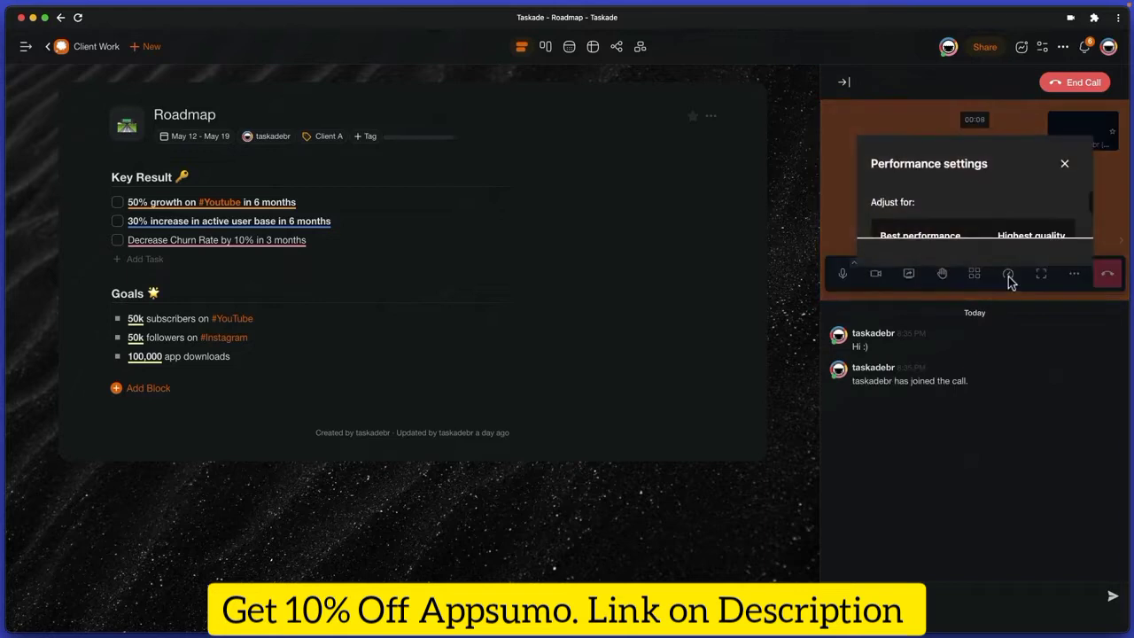
left_click(1081, 84)
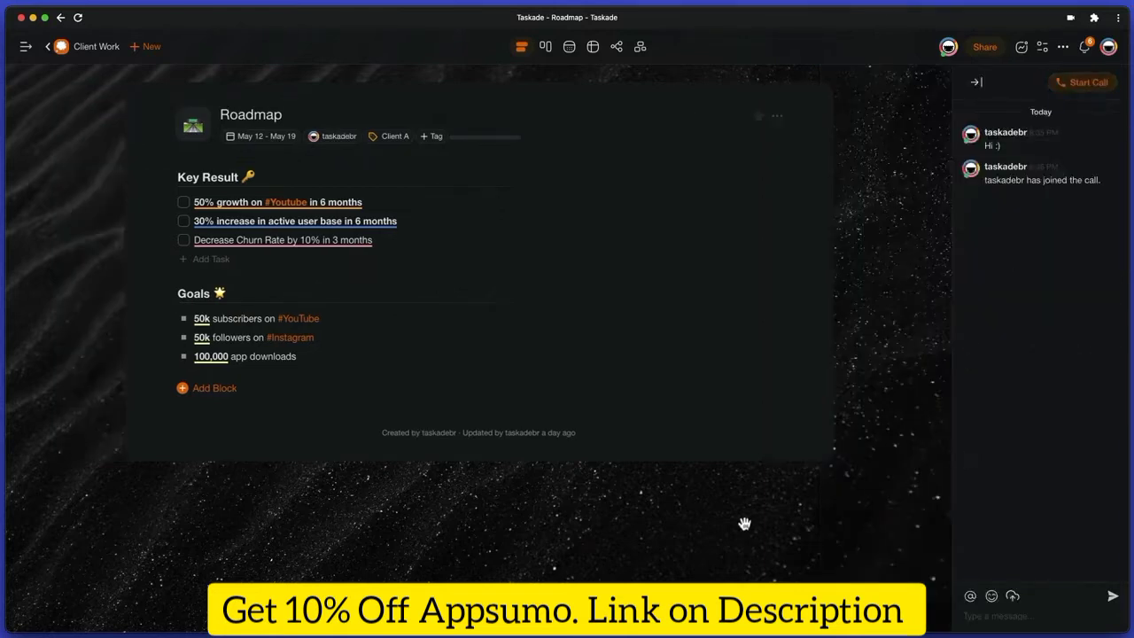
- Add a thought balloon emoji reaction to the task "50% growth on #Youtube in 6 months"
left_click(755, 203)
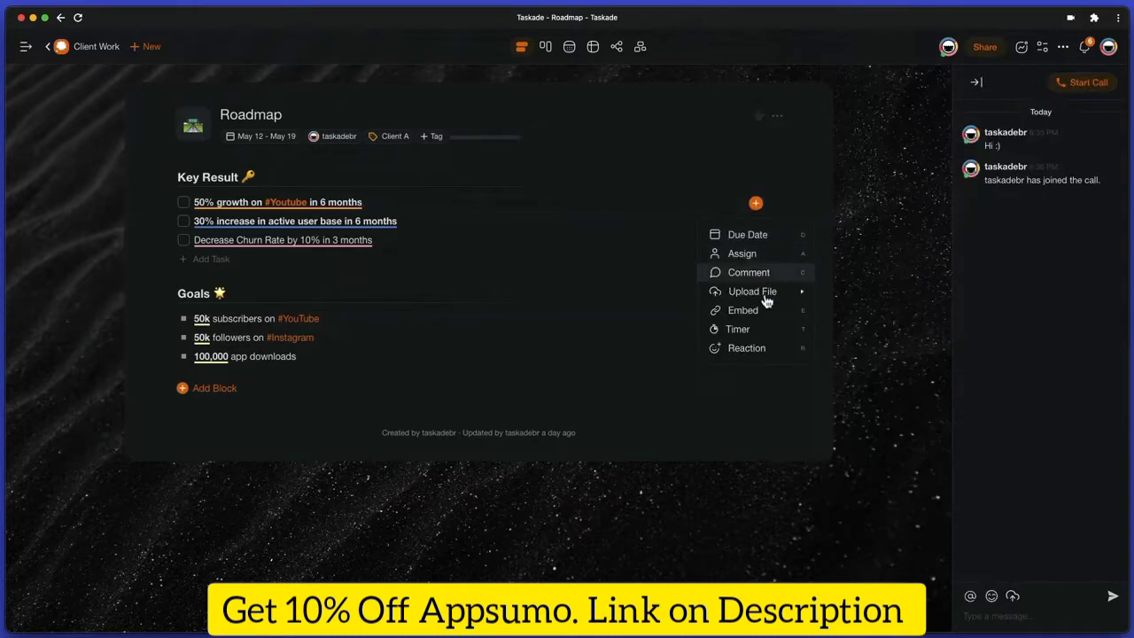
left_click(755, 358)
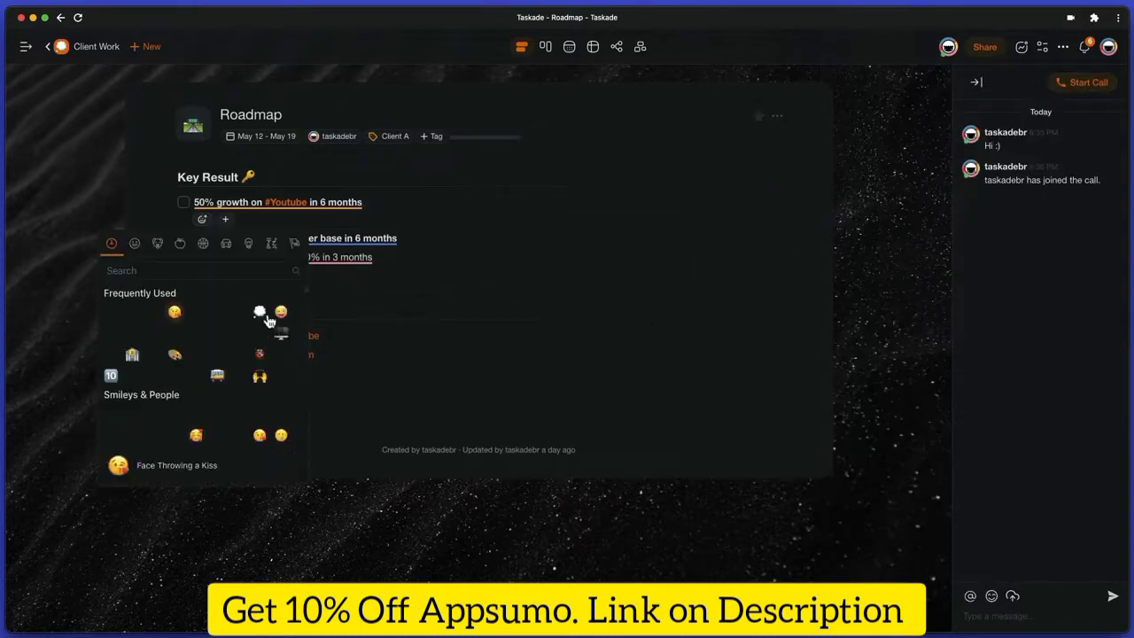
left_click(262, 313)
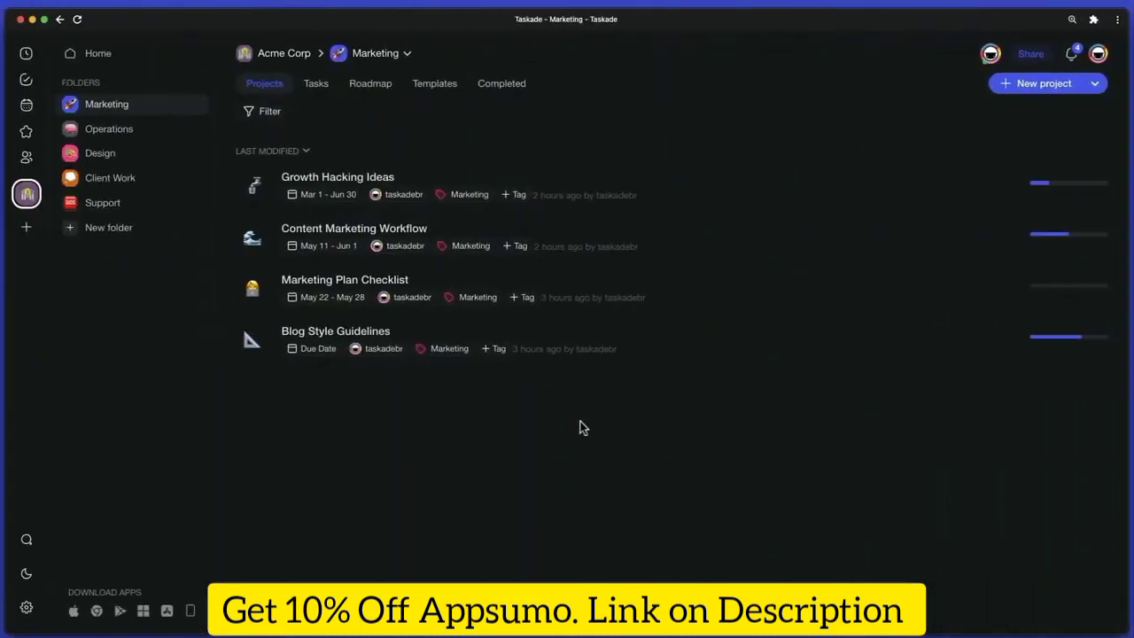
- Look through the projects in the Operations, Design and Marketing folders of the Acme Corp workspace
left_click(109, 129)
left_click(100, 152)
left_click(106, 104)
left_click(123, 129)
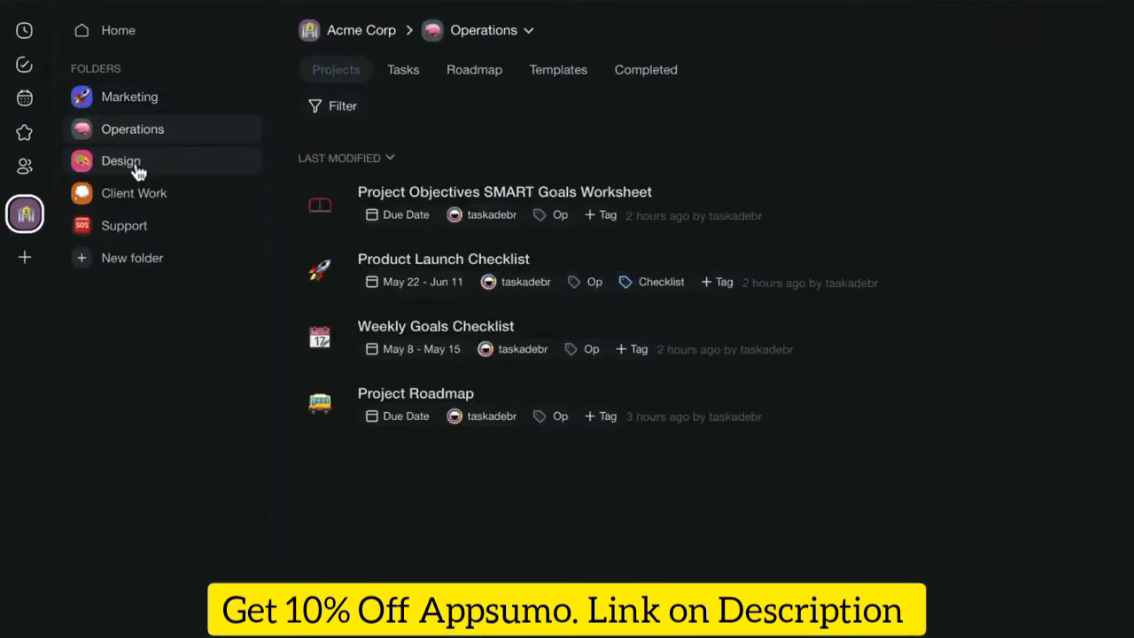
left_click(138, 165)
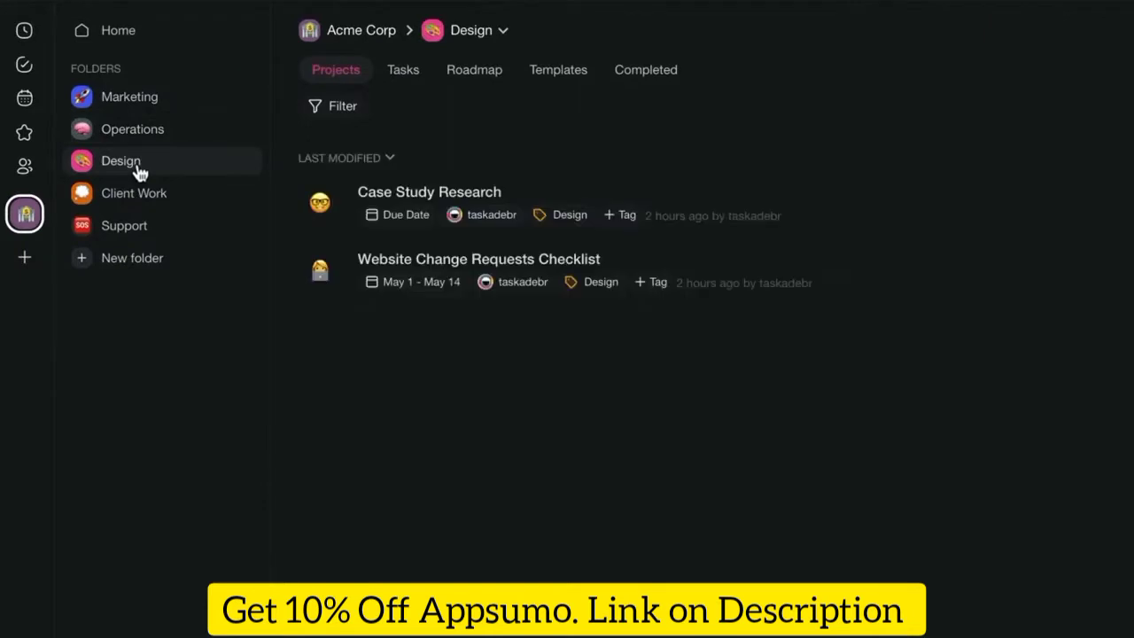
left_click(156, 108)
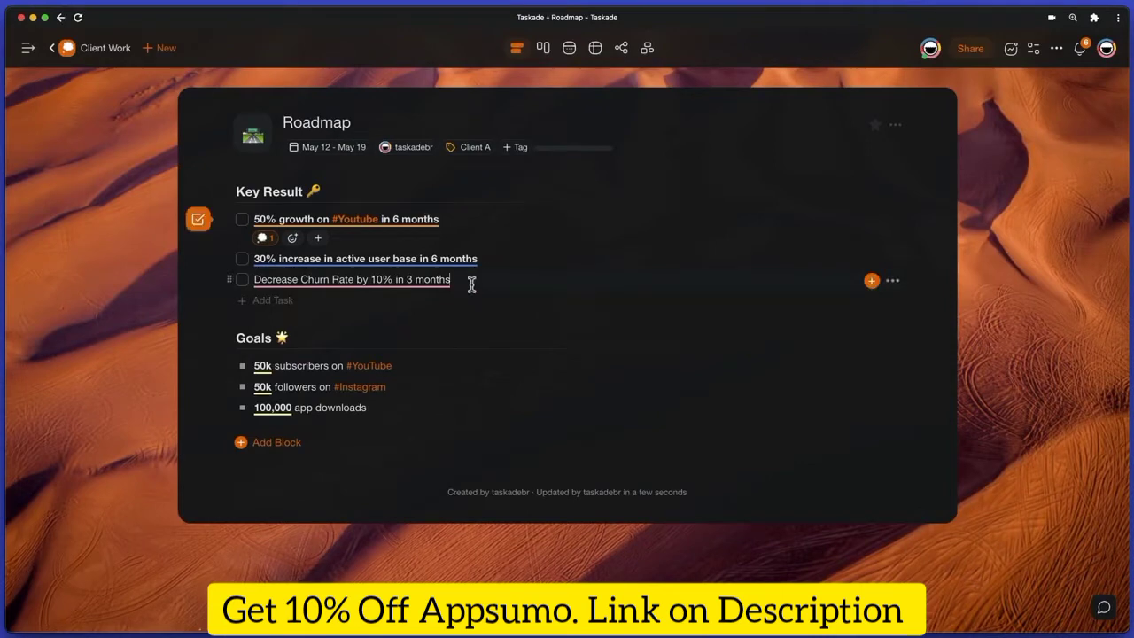
- Add the subtasks "Report 1", "Report 2" and a third "Report" under "Decrease Churn Rate by 10% in 3 months"
key("Return")
type("Report 1")
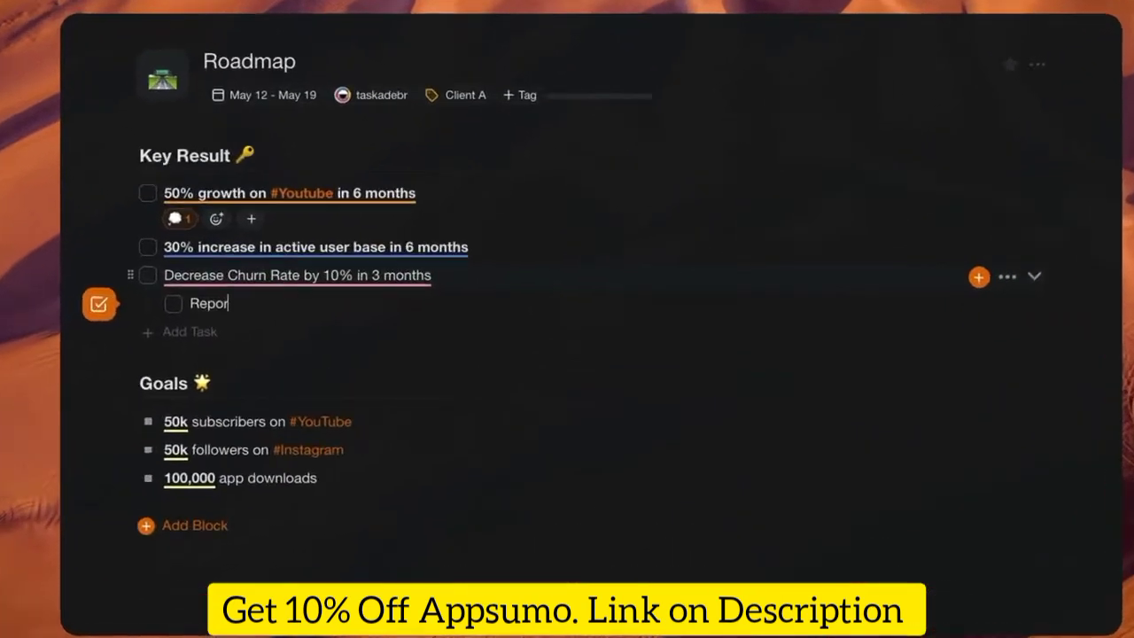
key("Return")
type("Rep")
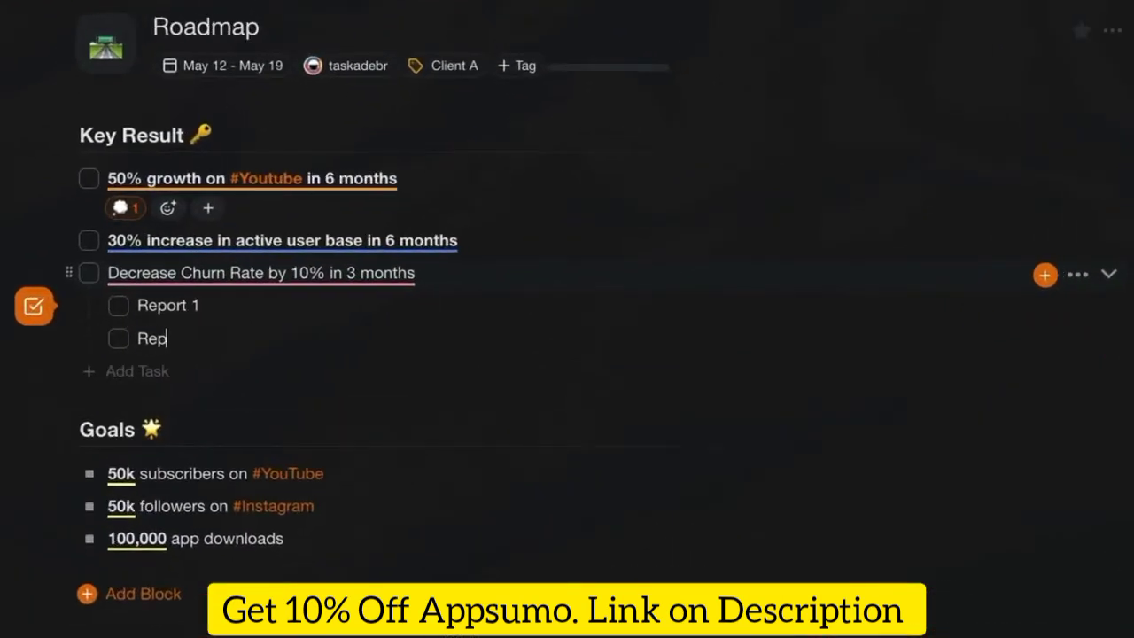
type("ort 2")
key("Return")
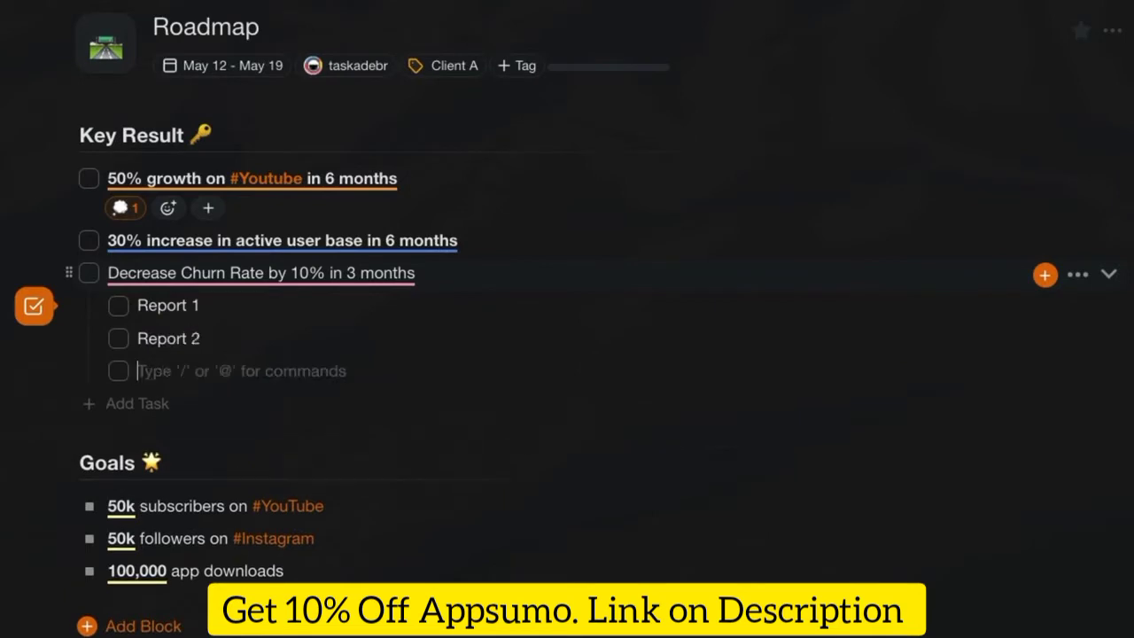
type("Repor")
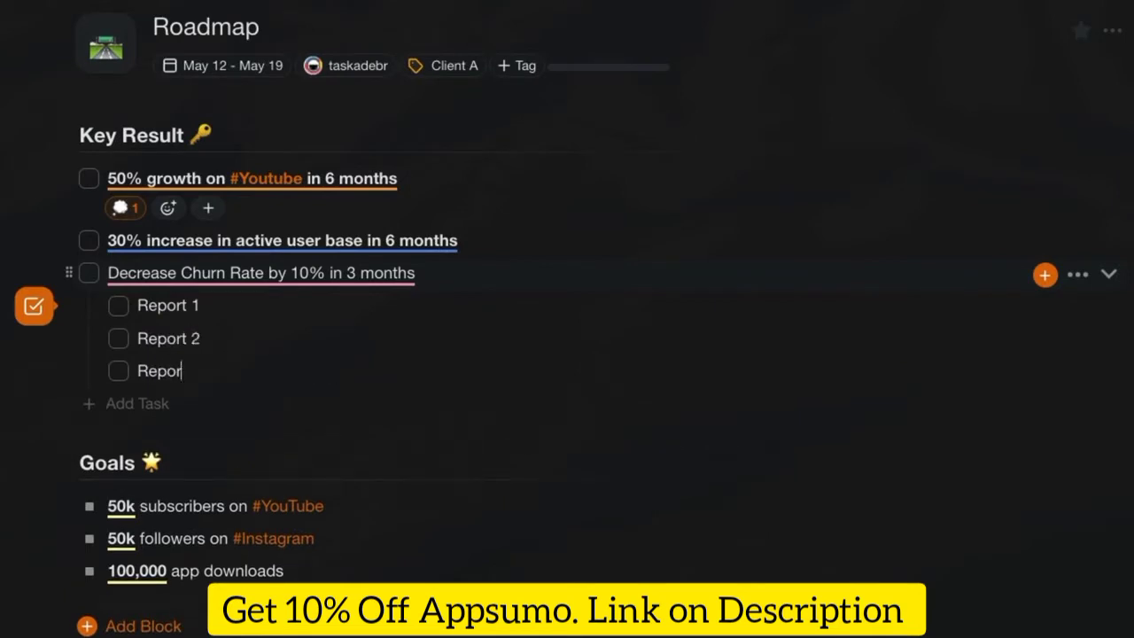
type("t")
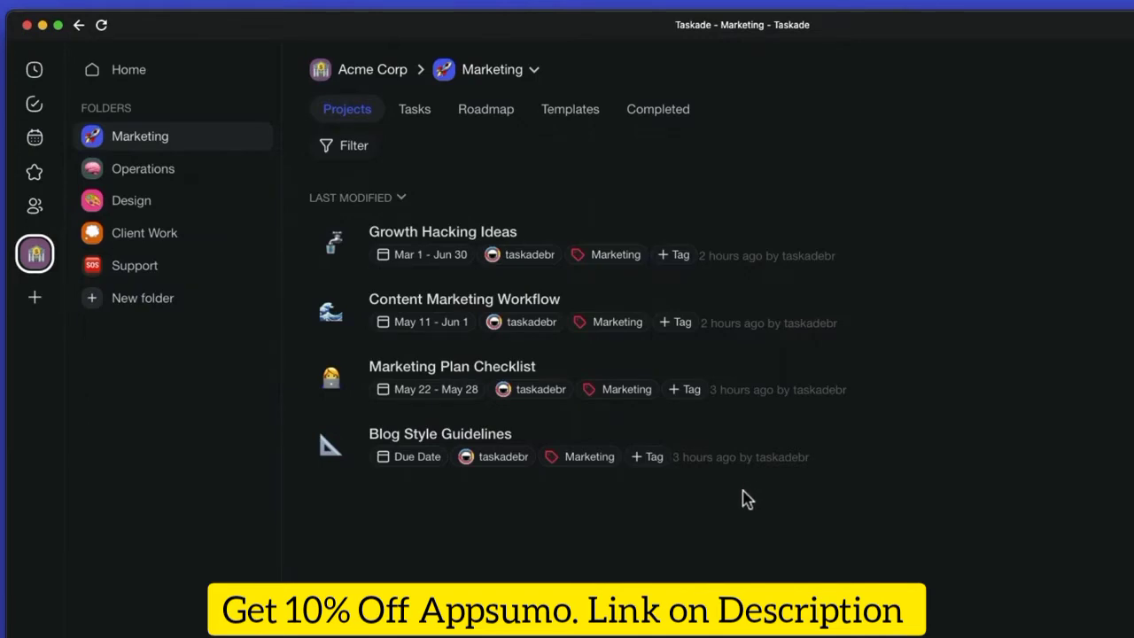
- Browse the list of recent projects and open its ownership filter
left_click(35, 69)
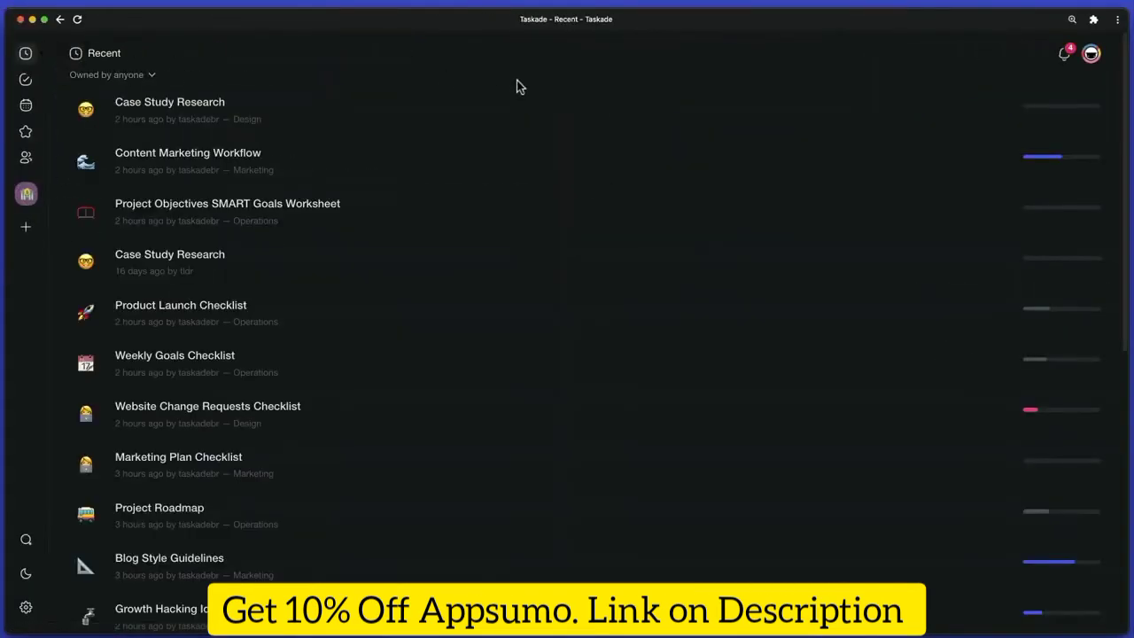
scroll(488, 177, "down", 5)
scroll(488, 177, "up", 5)
left_click(152, 76)
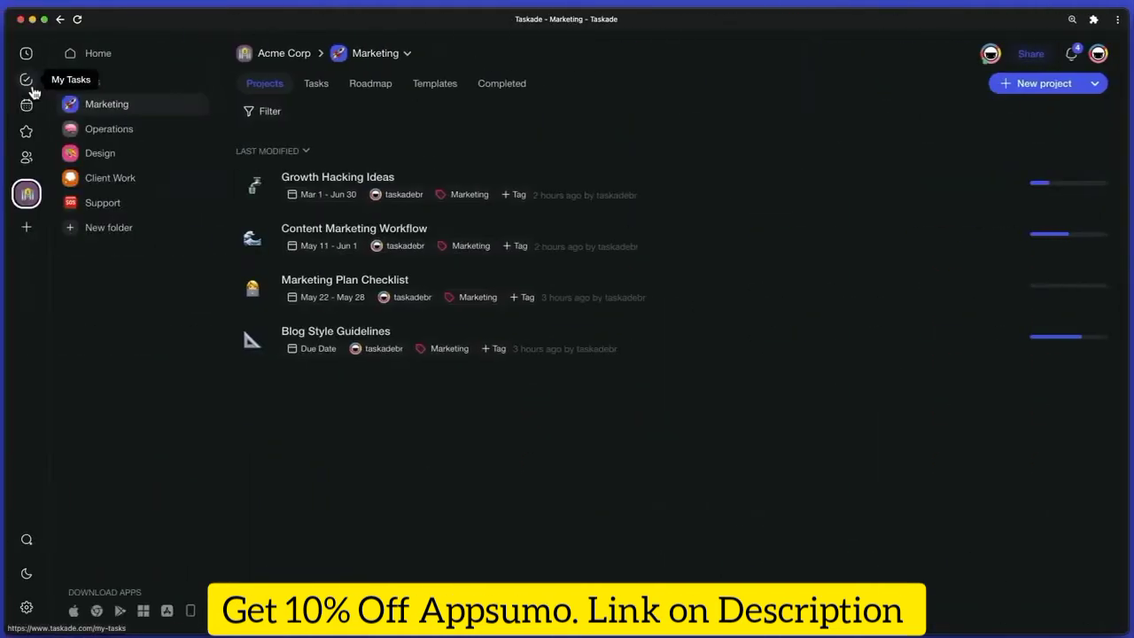
- Examine My Tasks by collapsing and expanding its date groups and switching the filter to For others and back to For me
left_click(26, 79)
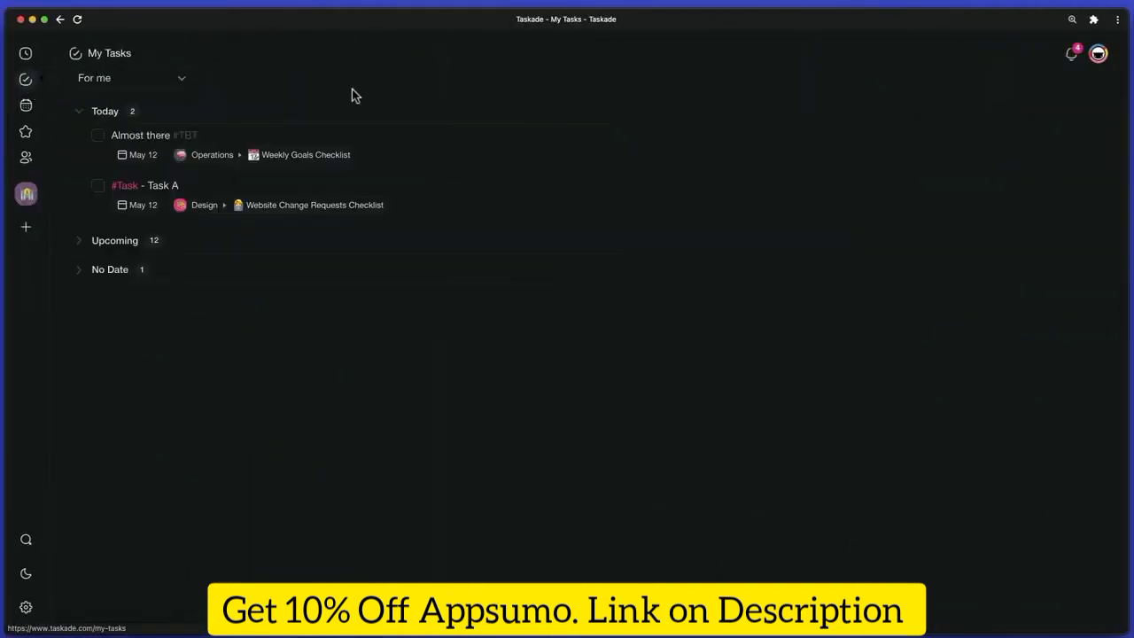
left_click(91, 113)
left_click(84, 142)
left_click(84, 145)
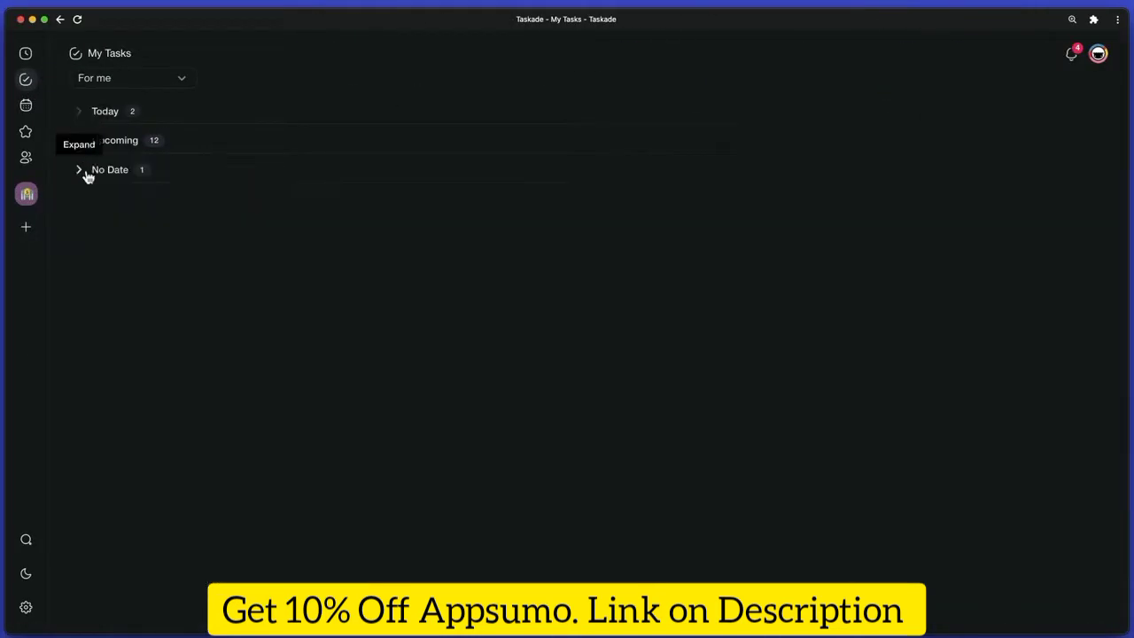
left_click(86, 172)
left_click(86, 172)
left_click(174, 80)
left_click(151, 124)
left_click(151, 80)
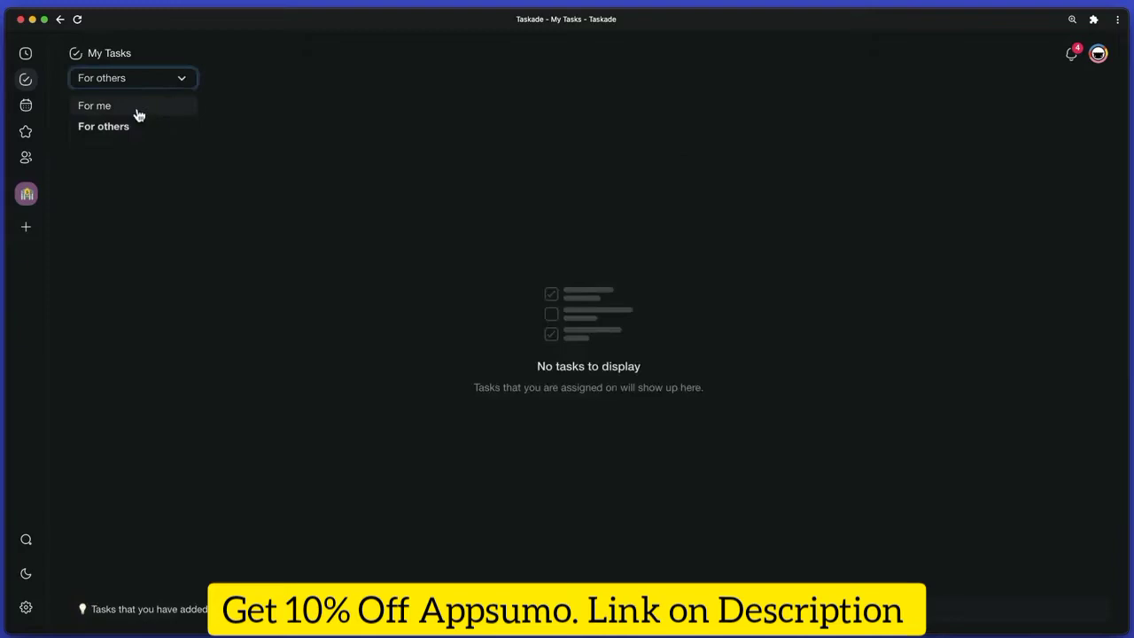
left_click(139, 107)
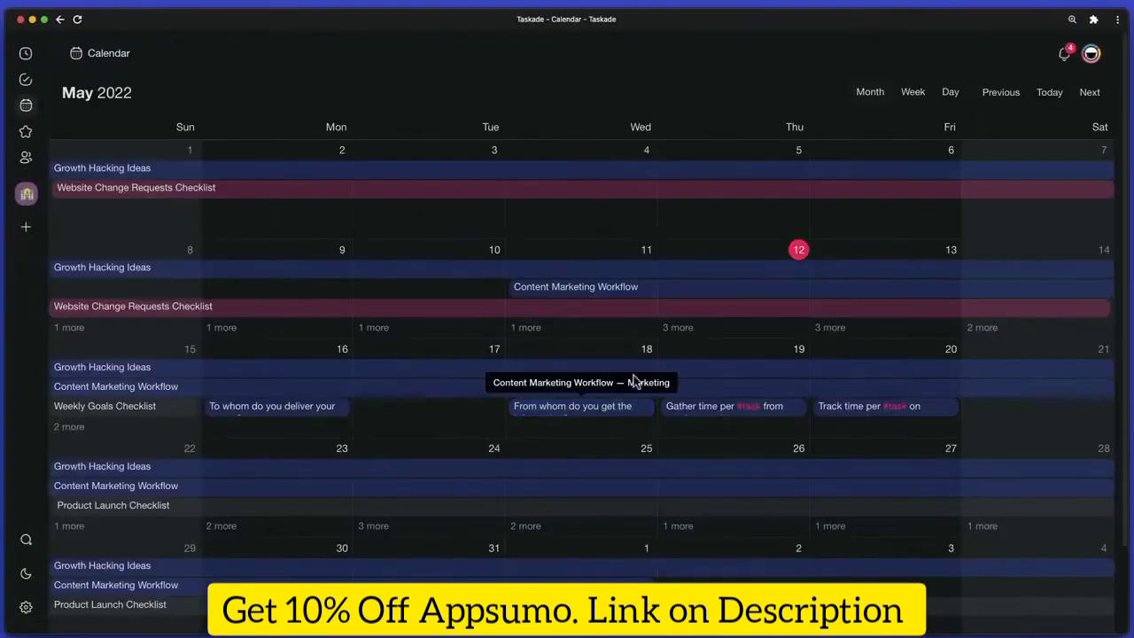
- Examine the calendar in month, week and day views, step between adjacent days, and return to the month view
scroll(614, 458, "down", 2)
scroll(660, 422, "up", 2)
left_click(912, 94)
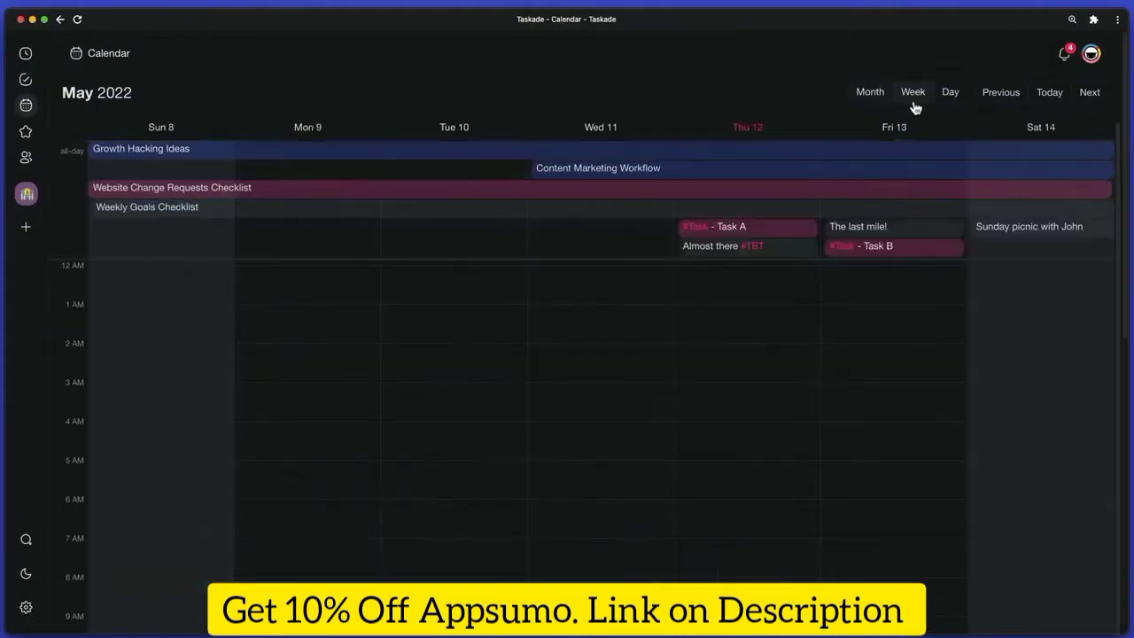
left_click(950, 96)
left_click(1002, 95)
left_click(1089, 94)
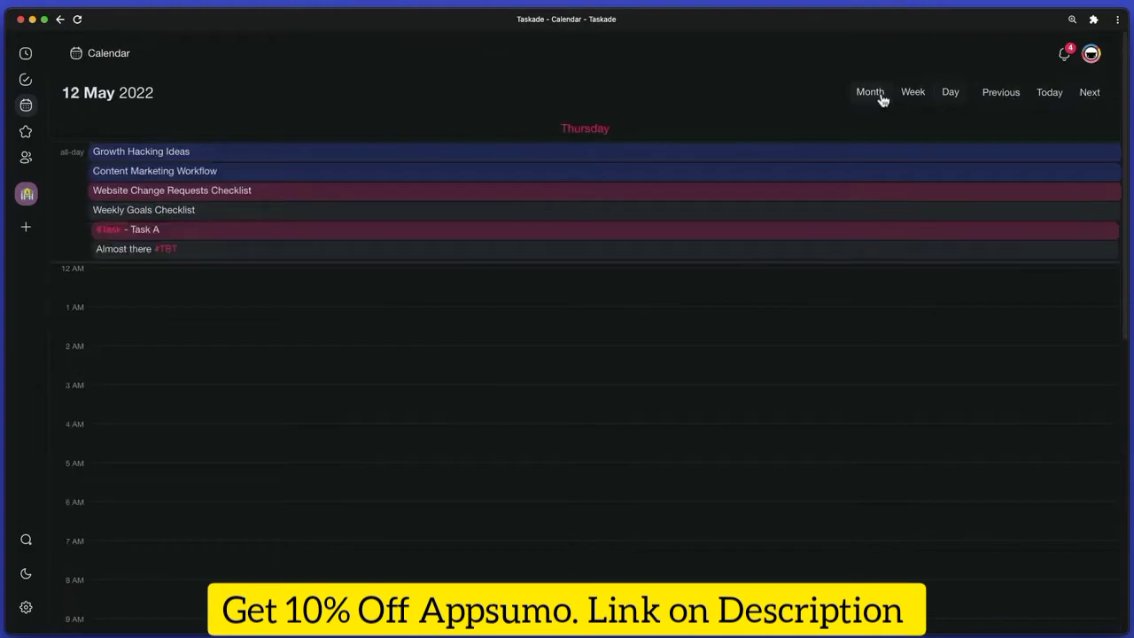
left_click(881, 96)
left_click(1067, 97)
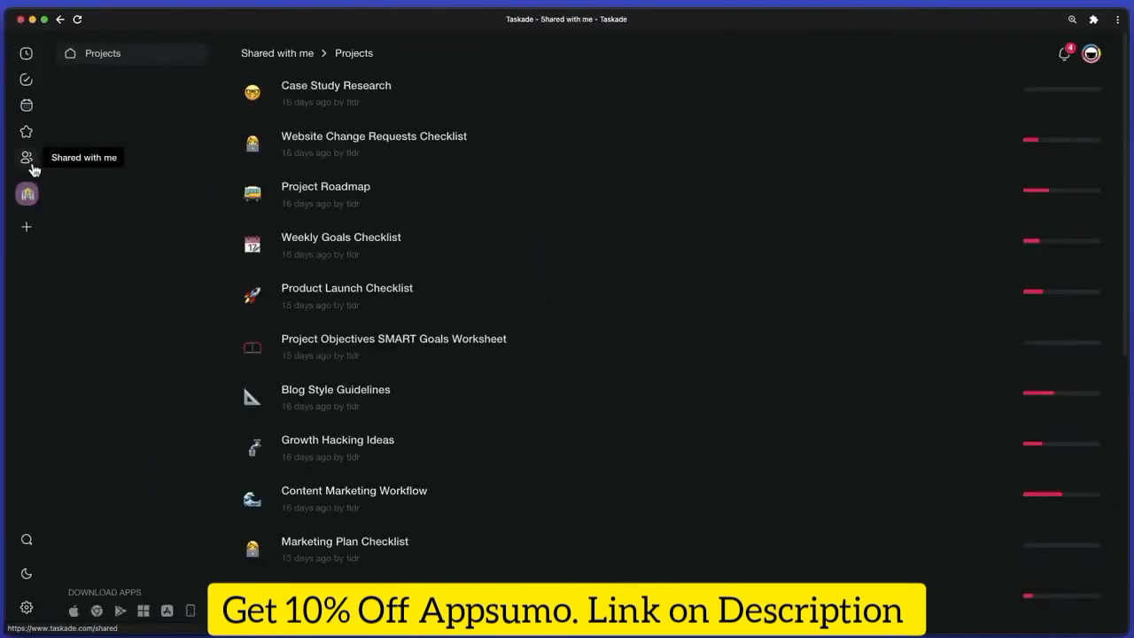
- Browse the projects under Shared with me and toggle the light/dark theme
scroll(651, 292, "down", 2)
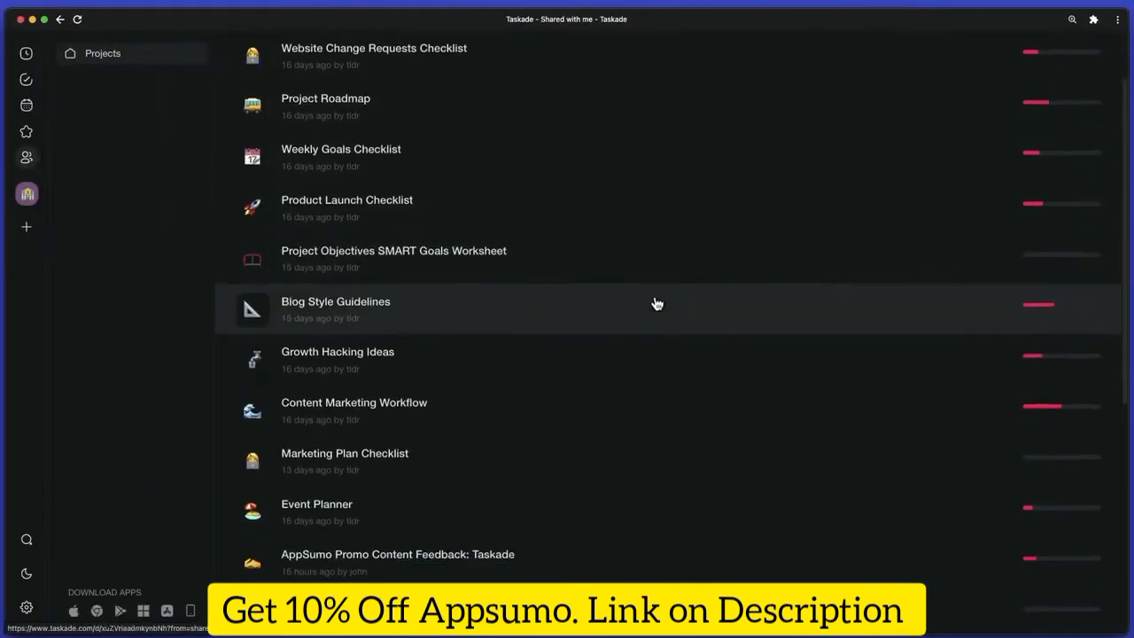
scroll(655, 303, "up", 2)
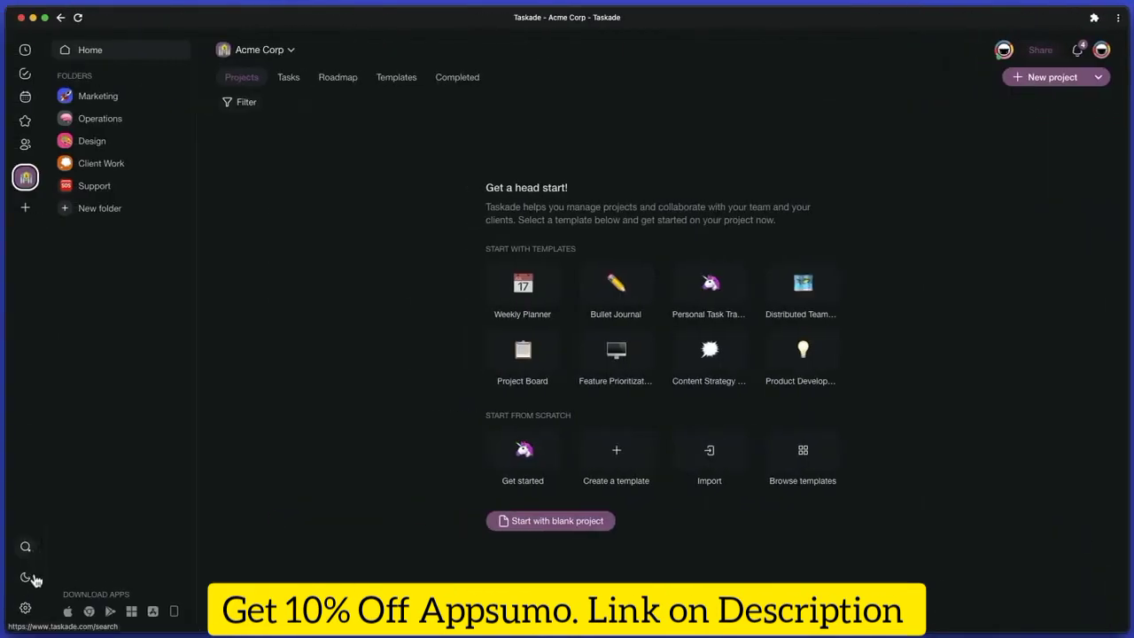
left_click(26, 577)
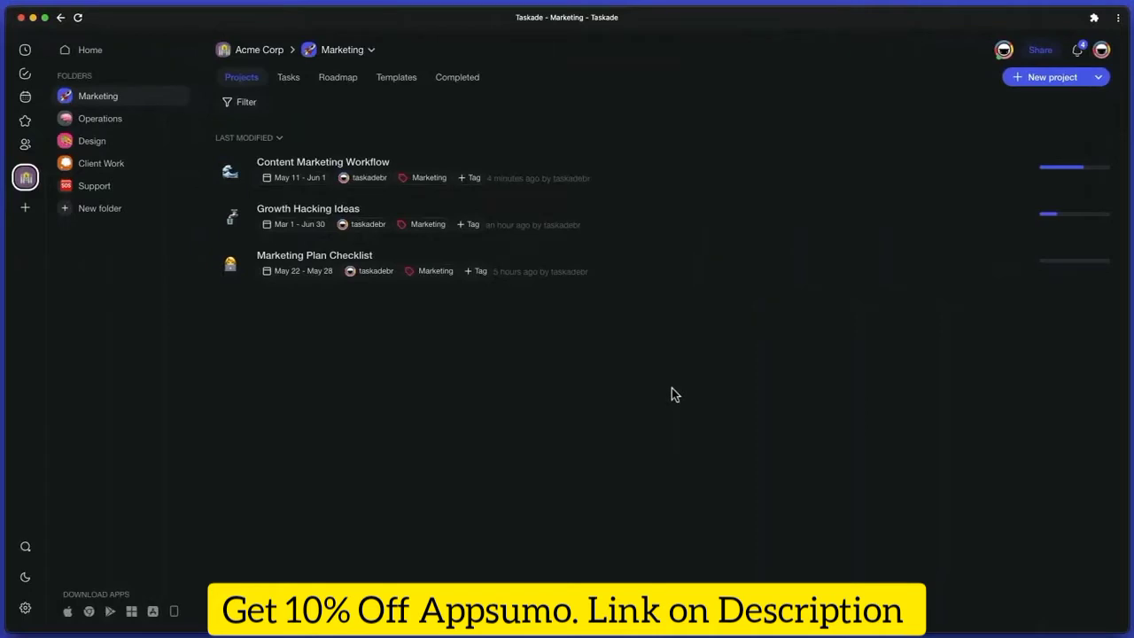
- View the Operations and Design folders' projects and return to the Marketing folder
left_click(109, 123)
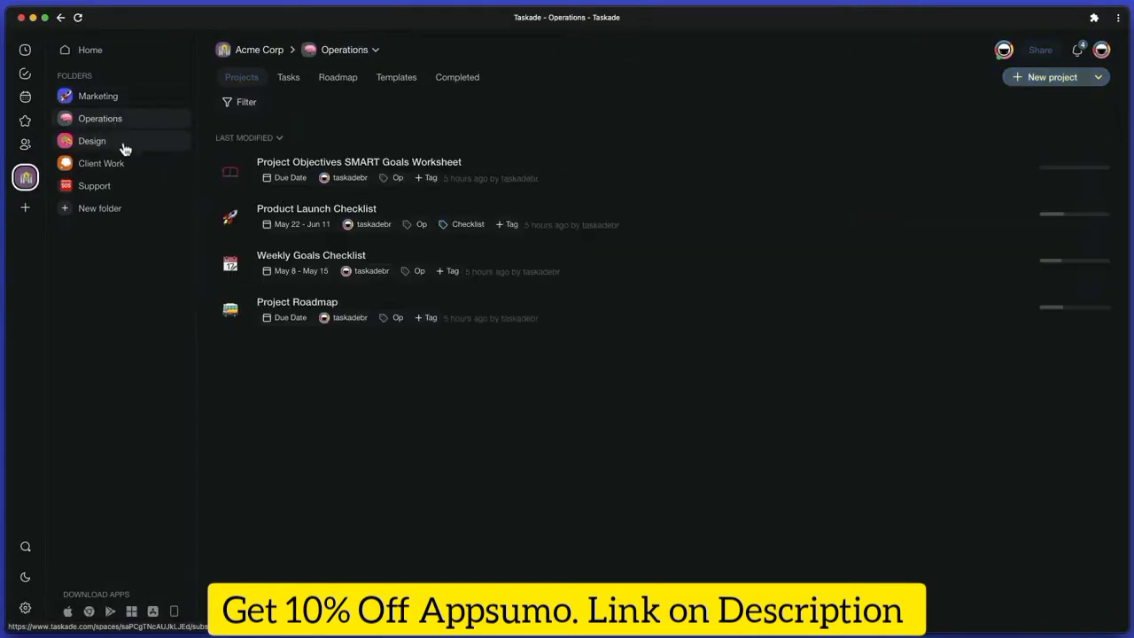
left_click(122, 142)
left_click(115, 103)
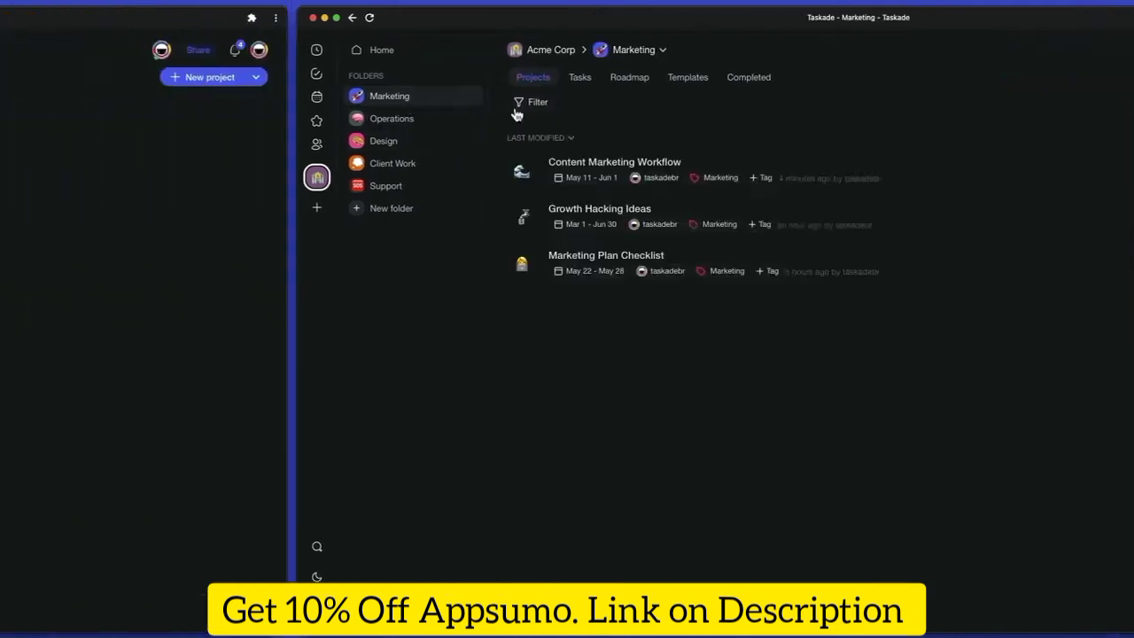
- Review the Marketing folder's tasks, zoomed roadmap, templates and completed items
left_click(581, 80)
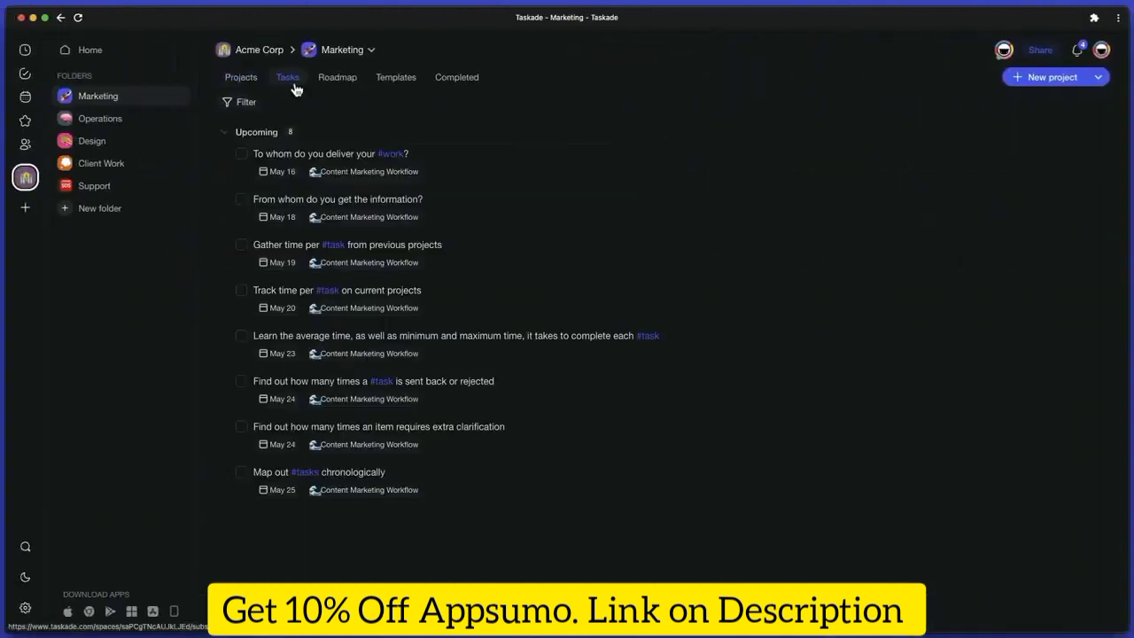
left_click(334, 85)
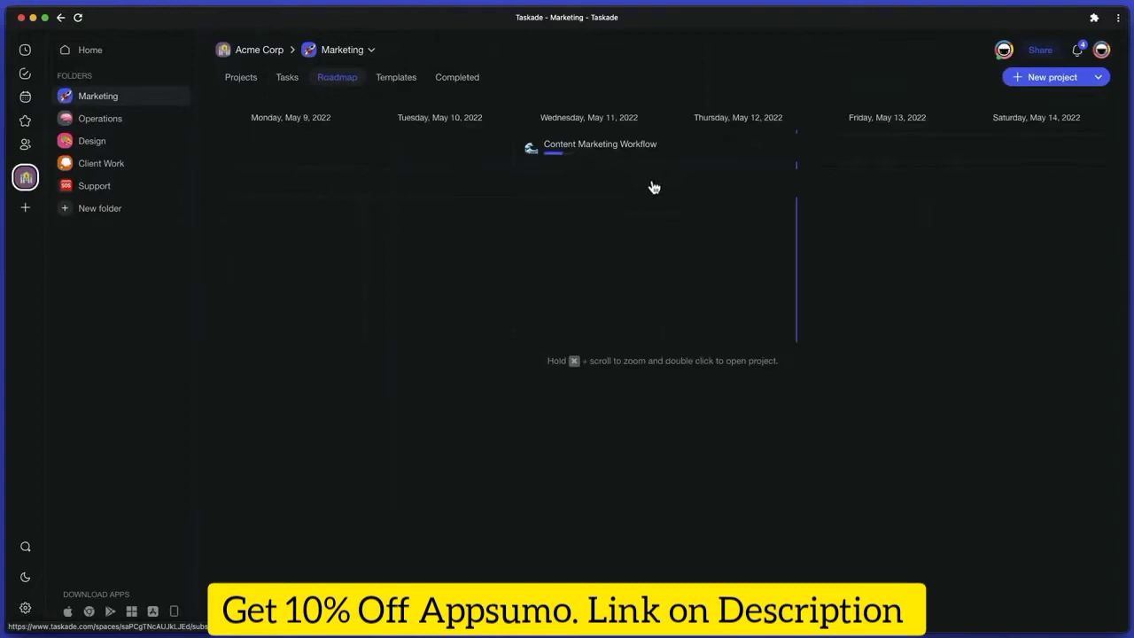
scroll(674, 210, "down", 5, "super")
left_click(396, 78)
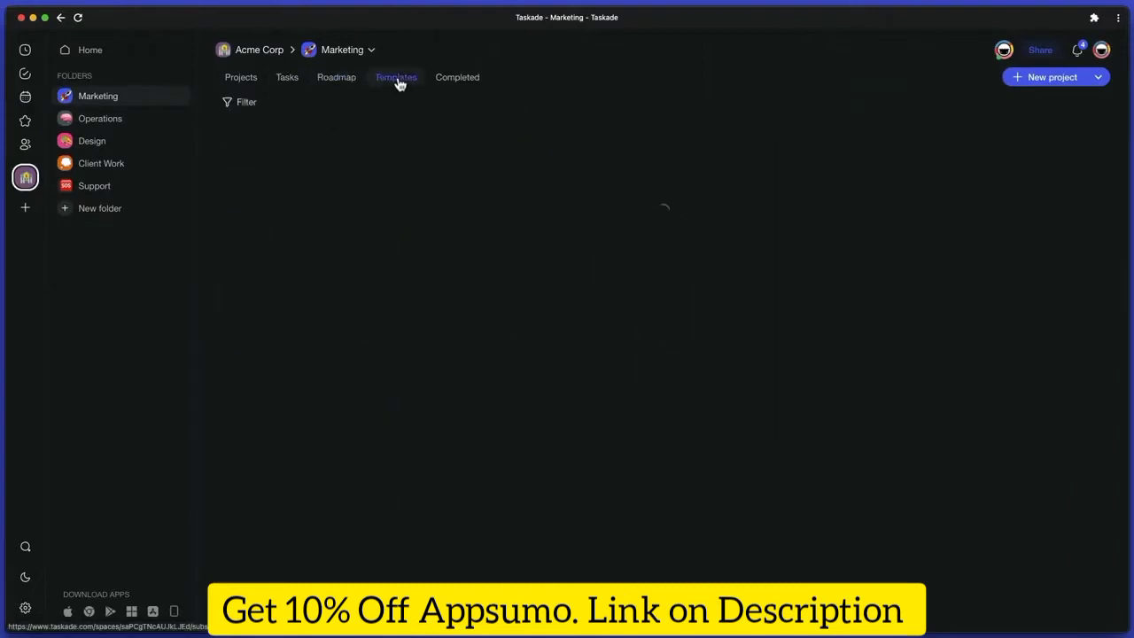
left_click(452, 78)
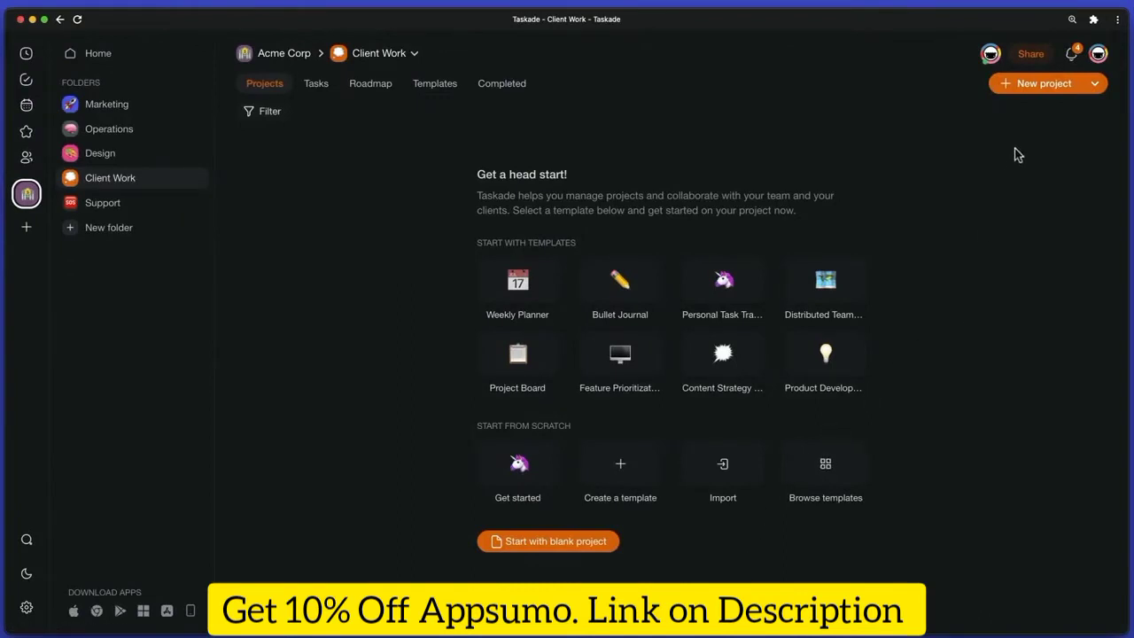
- Start a new project in the Client Work folder
left_click(1044, 85)
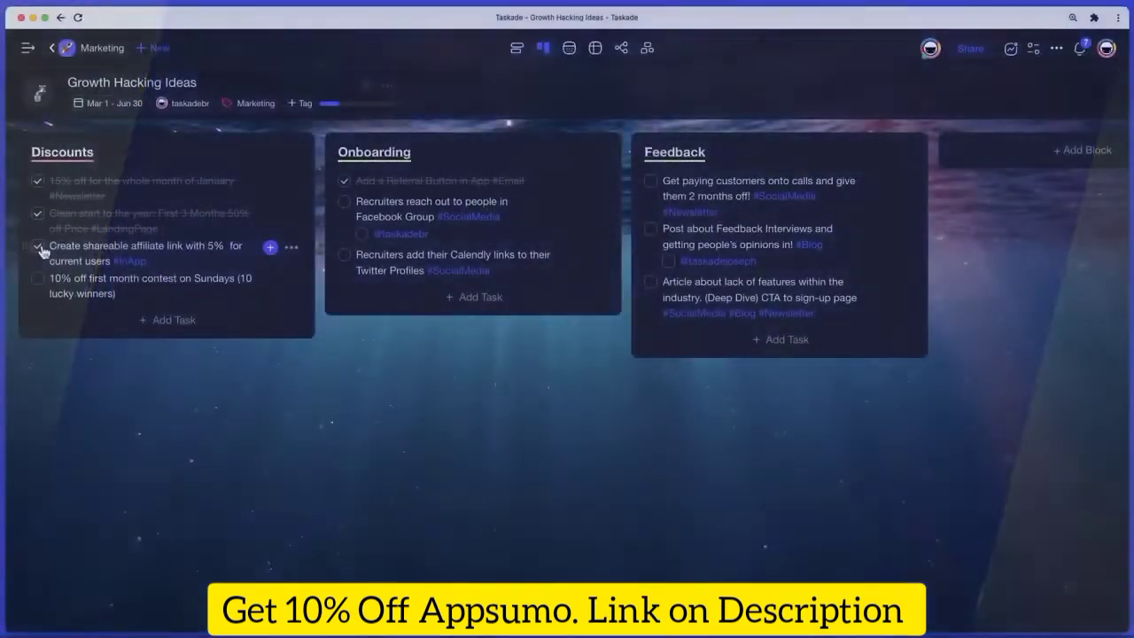
- Complete the shareable affiliate link task and add the subtasks Part 1, Part 3 and Part 3 under the mention in Onboarding
left_click(38, 246)
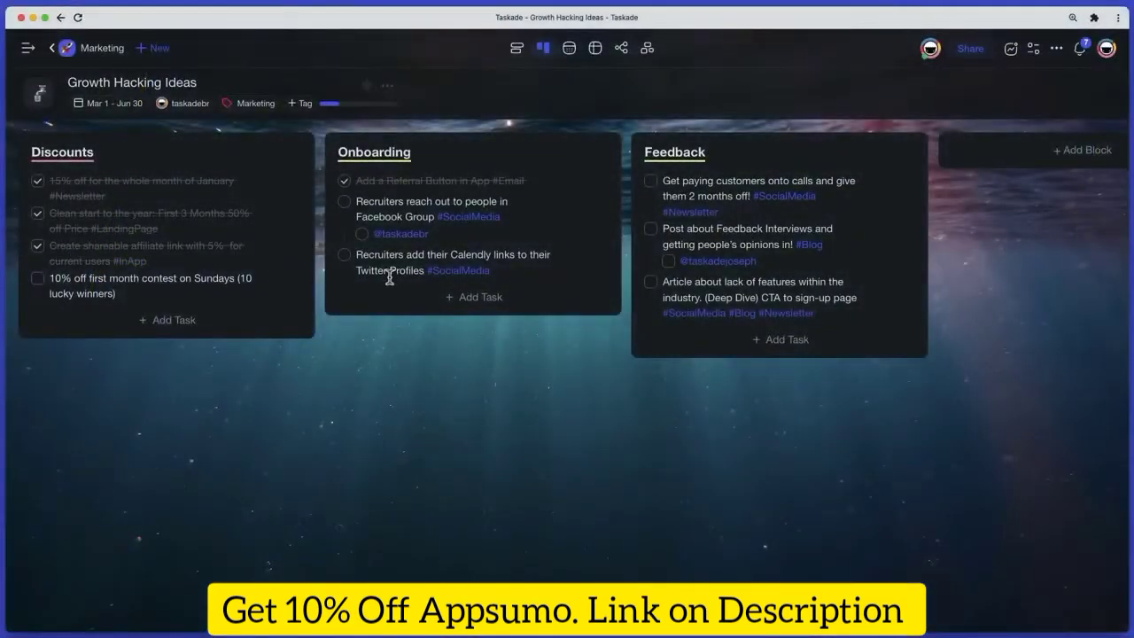
left_click(449, 238)
key("Return")
key("Tab")
type("Part 1")
key("Return")
type("Part 3")
key("Return")
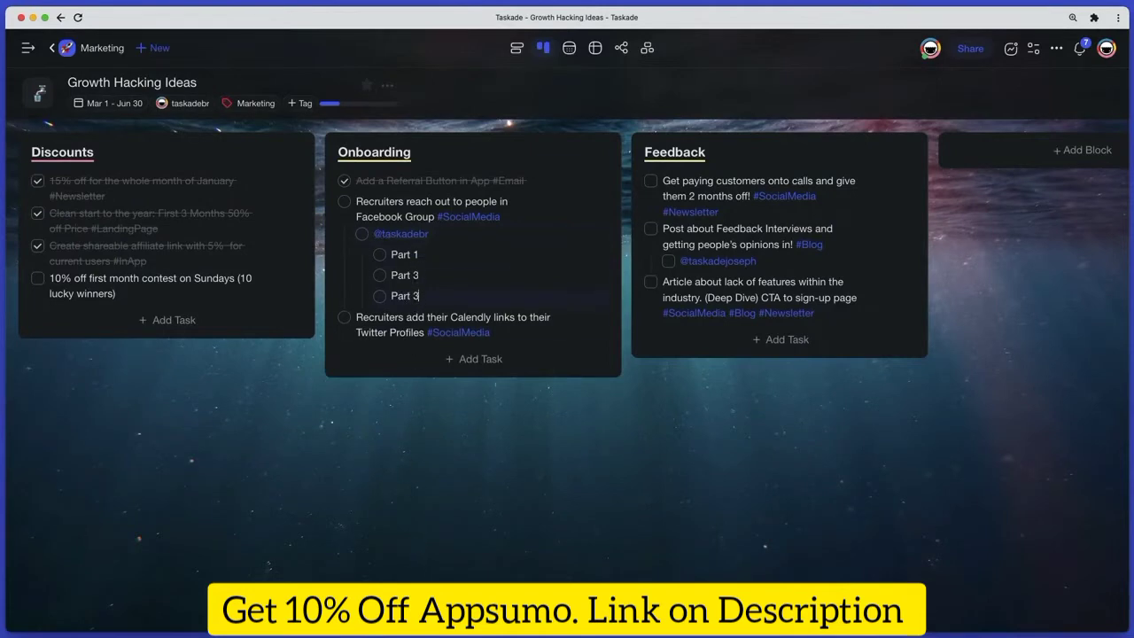
type("Part 3")
- Switch the new Part subtasks to heart checkboxes and complete Part 1
left_click(434, 444)
left_click(379, 255)
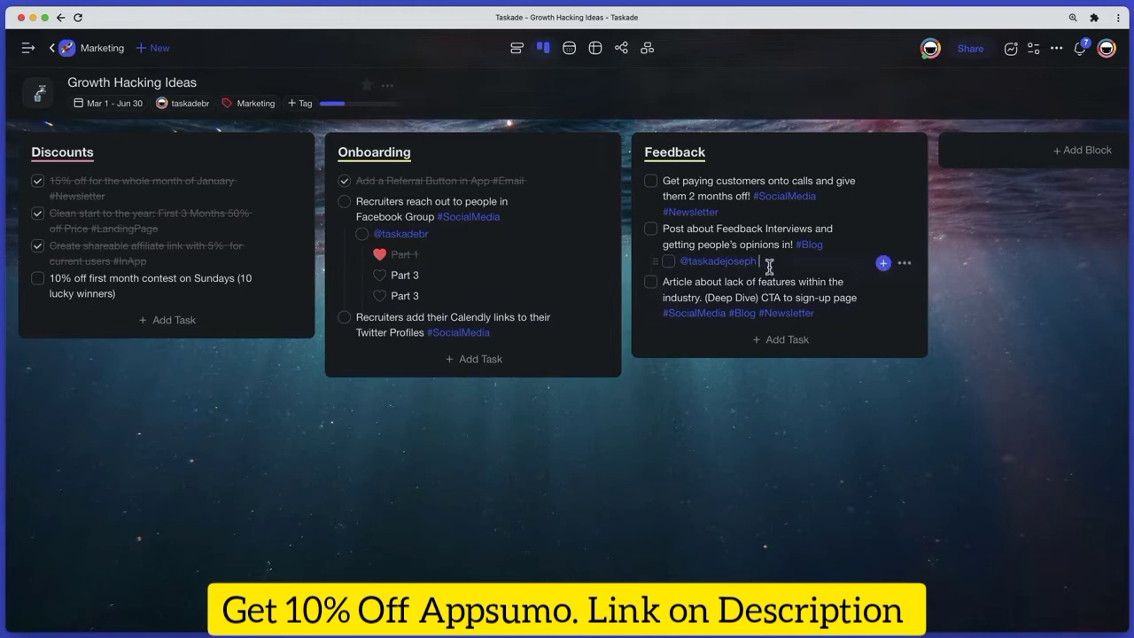
- Nest the Feedback Interviews task under the task about getting paying customers onto calls
left_click(715, 226)
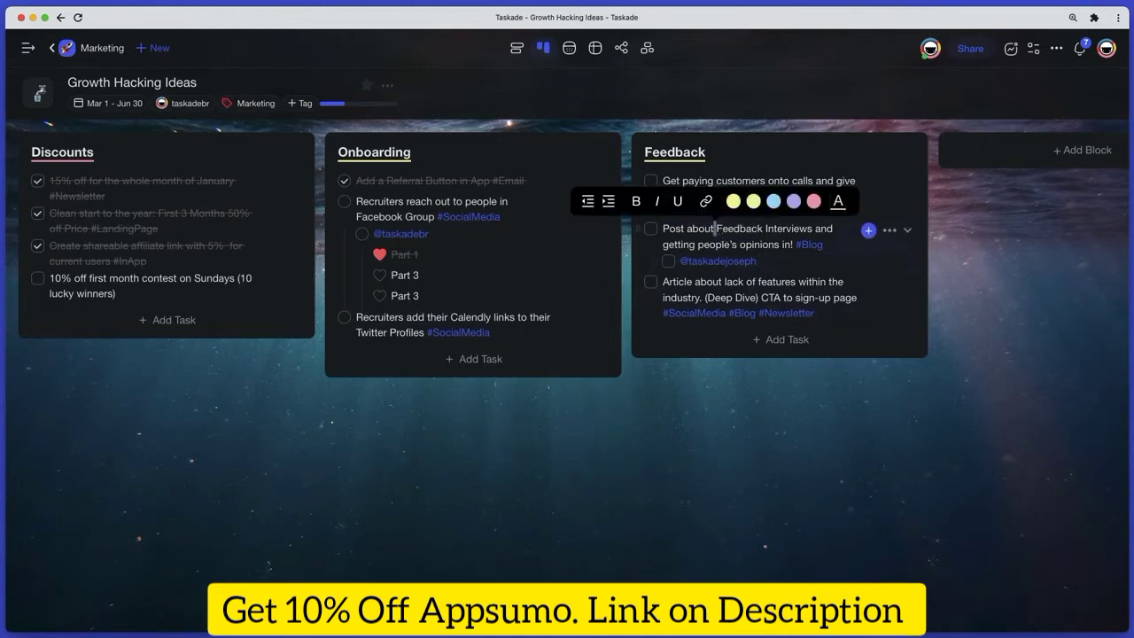
key("Tab")
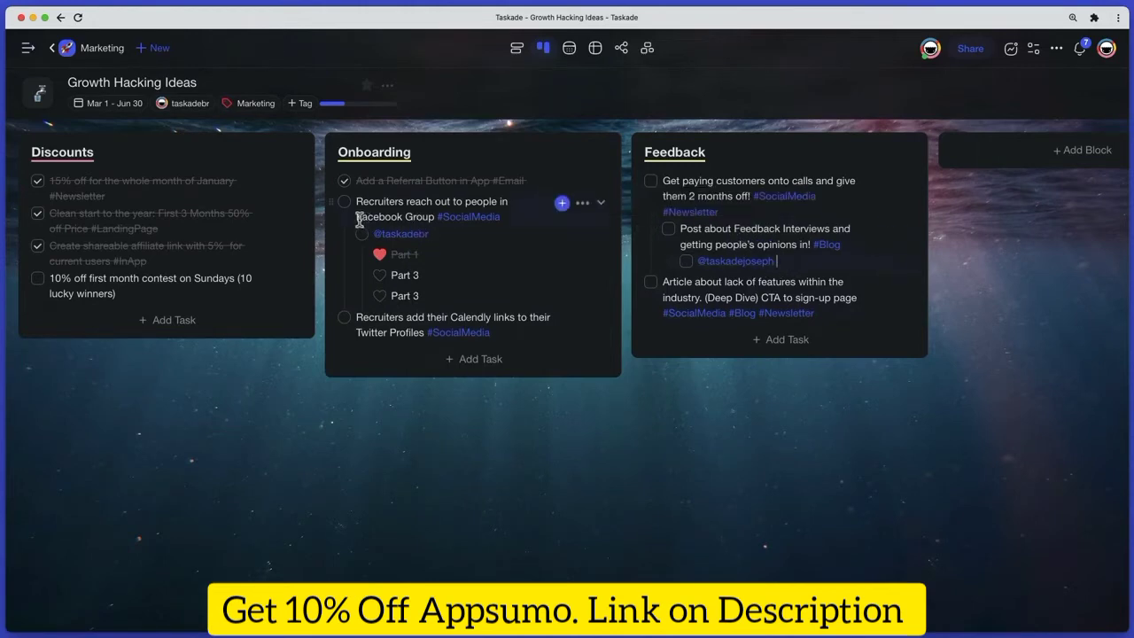
left_click(398, 187)
left_click(461, 254)
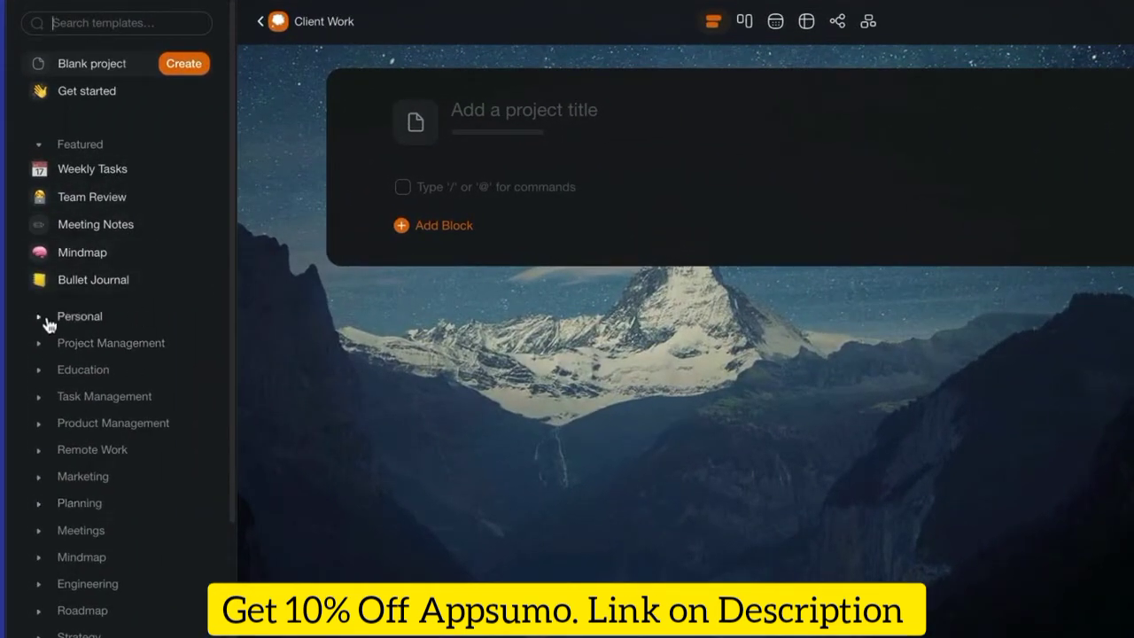
- Browse the project template categories one by one, from Personal and Project Management through Remote Work and Marketing to Meetings and Mindmap
left_click(49, 321)
left_click(45, 322)
left_click(45, 343)
left_click(45, 343)
left_click(47, 370)
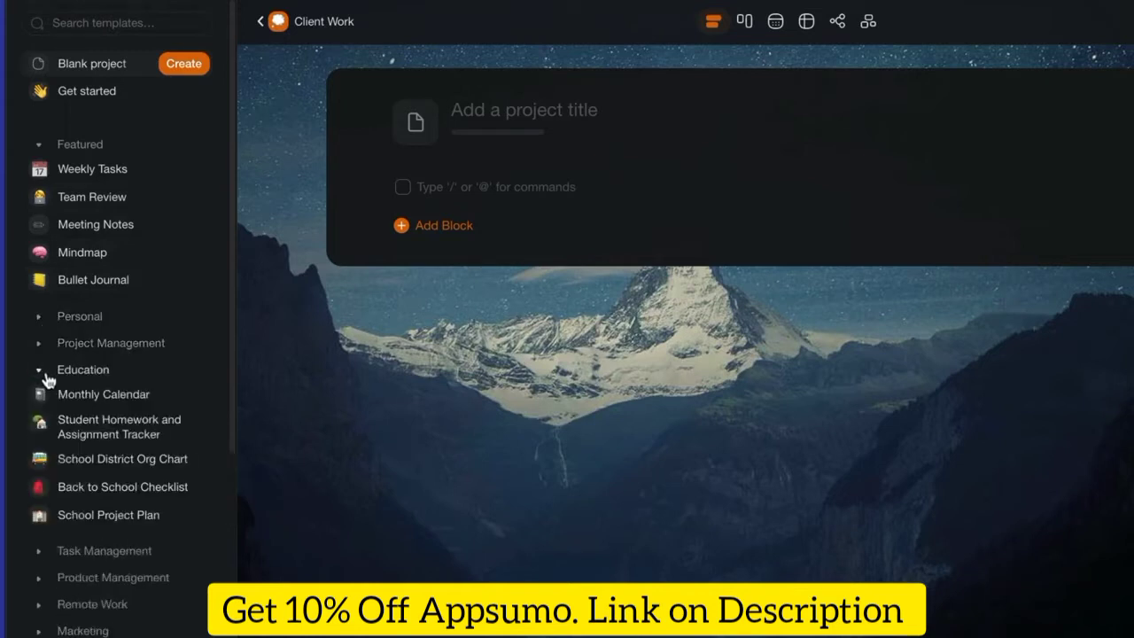
left_click(46, 371)
left_click(44, 396)
left_click(44, 396)
left_click(45, 423)
left_click(44, 422)
left_click(44, 450)
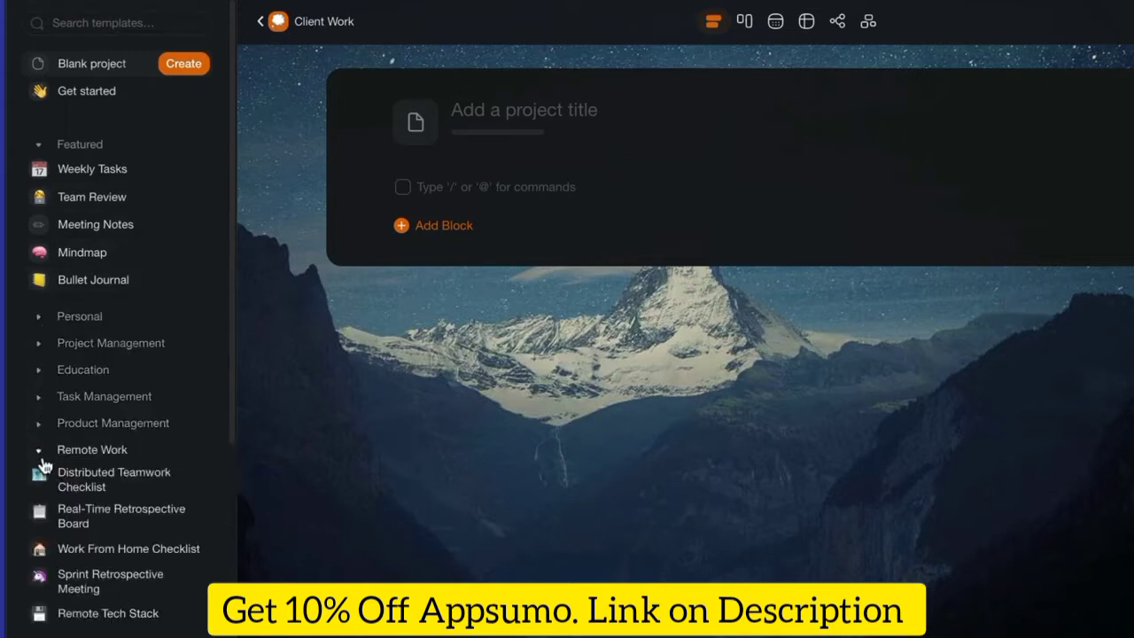
left_click(44, 450)
left_click(44, 479)
left_click(43, 479)
left_click(44, 501)
left_click(43, 501)
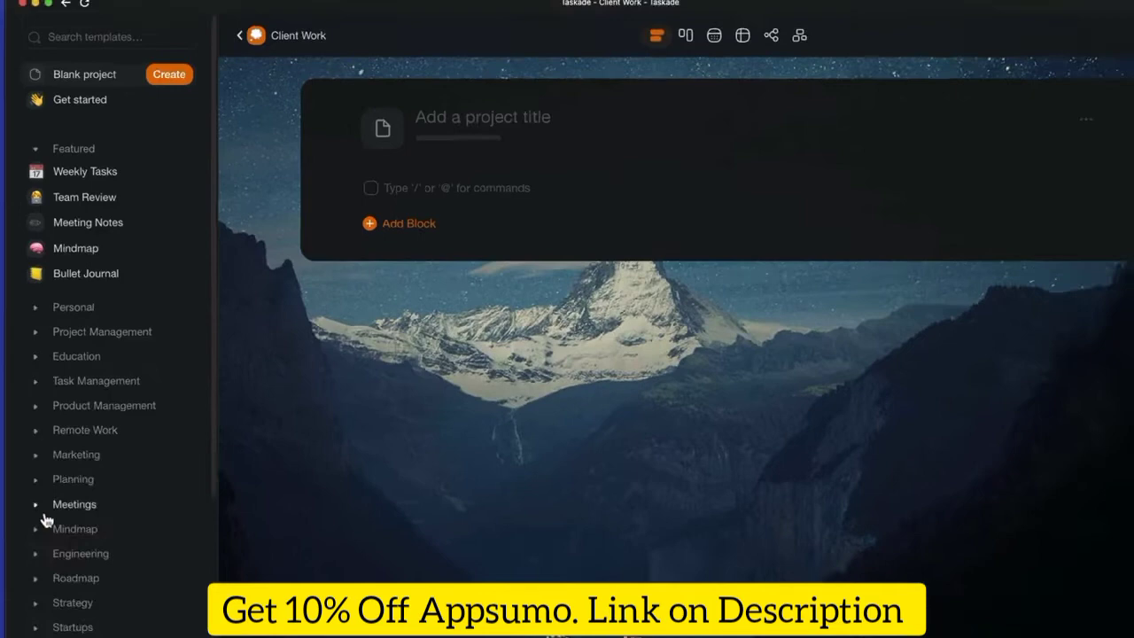
left_click(44, 506)
left_click(44, 506)
left_click(44, 528)
left_click(44, 529)
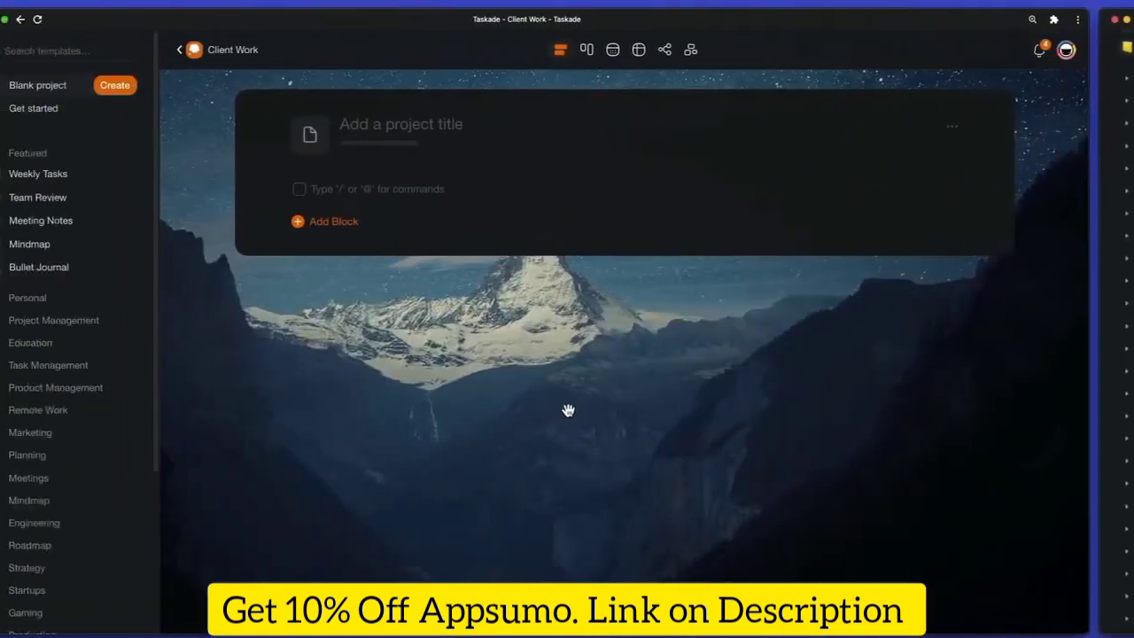
- Give the blank project a road emoji found by searching "road" and title it Roadmap
left_click(309, 138)
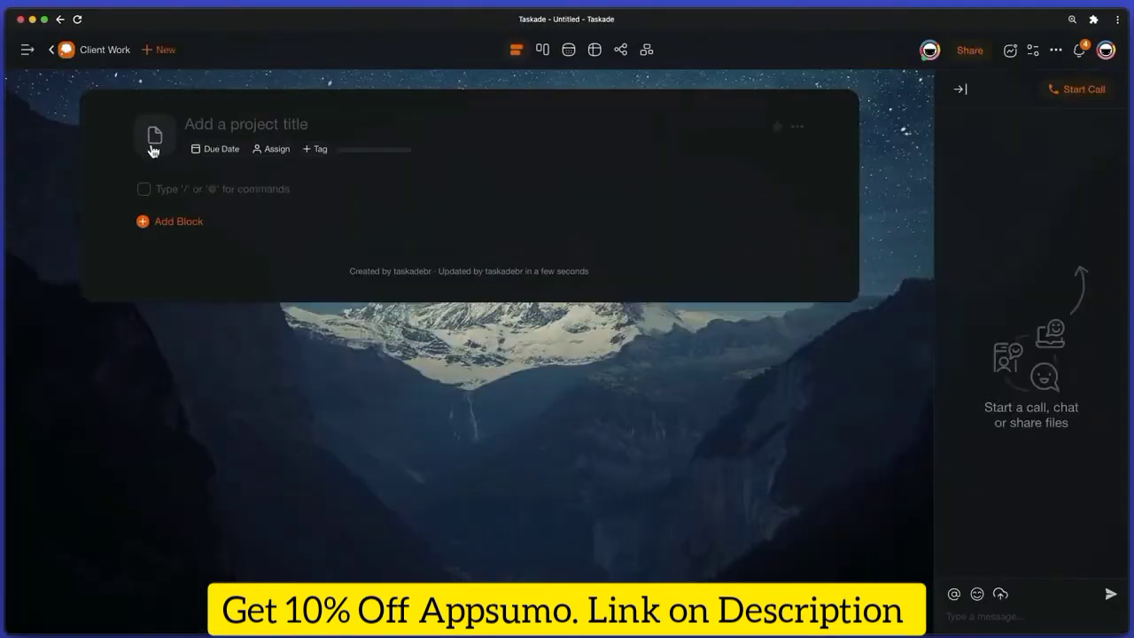
left_click(153, 138)
type("road")
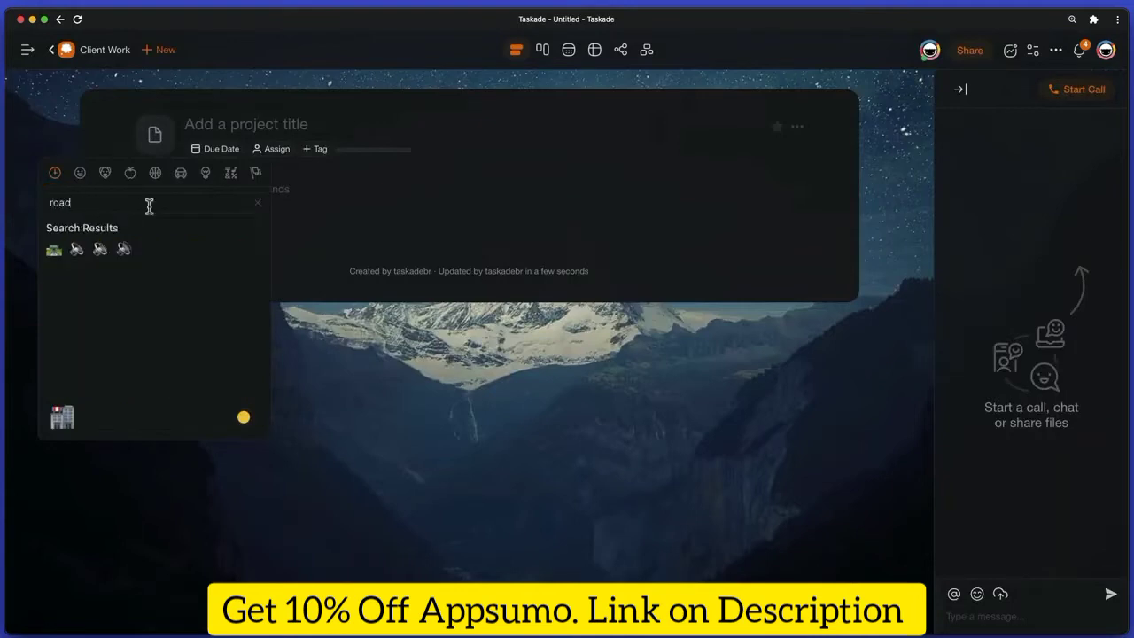
left_click(55, 250)
left_click(255, 128)
type("Roadmap")
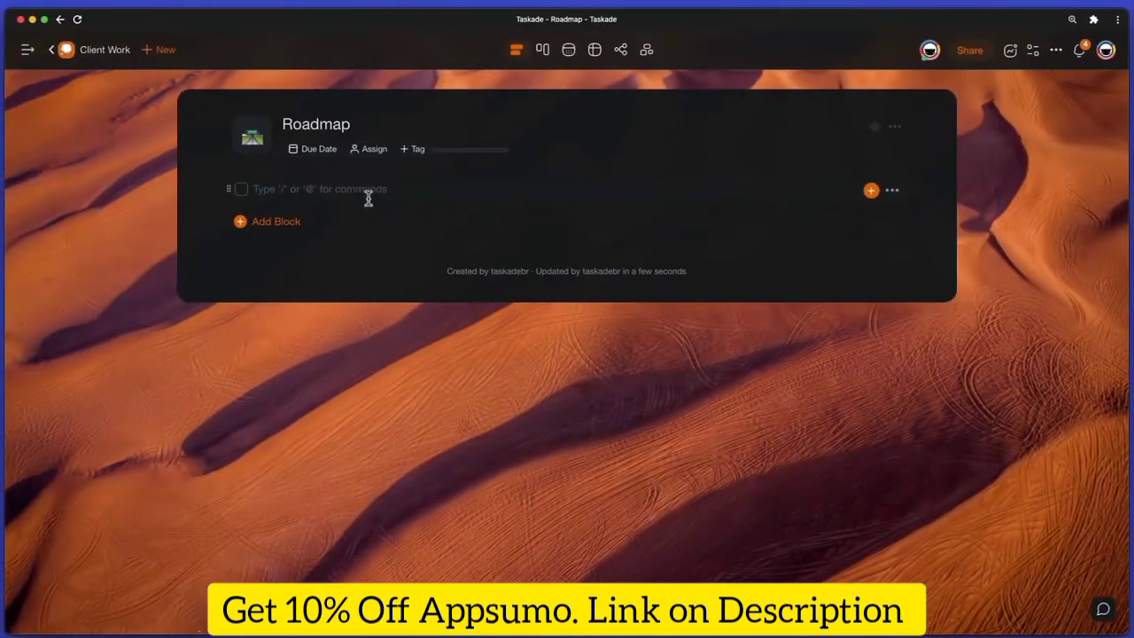
- Set the Roadmap project's dates to 05/12/2022 through 05/19/2022 and assign it to a team member
left_click(299, 148)
left_click(268, 285)
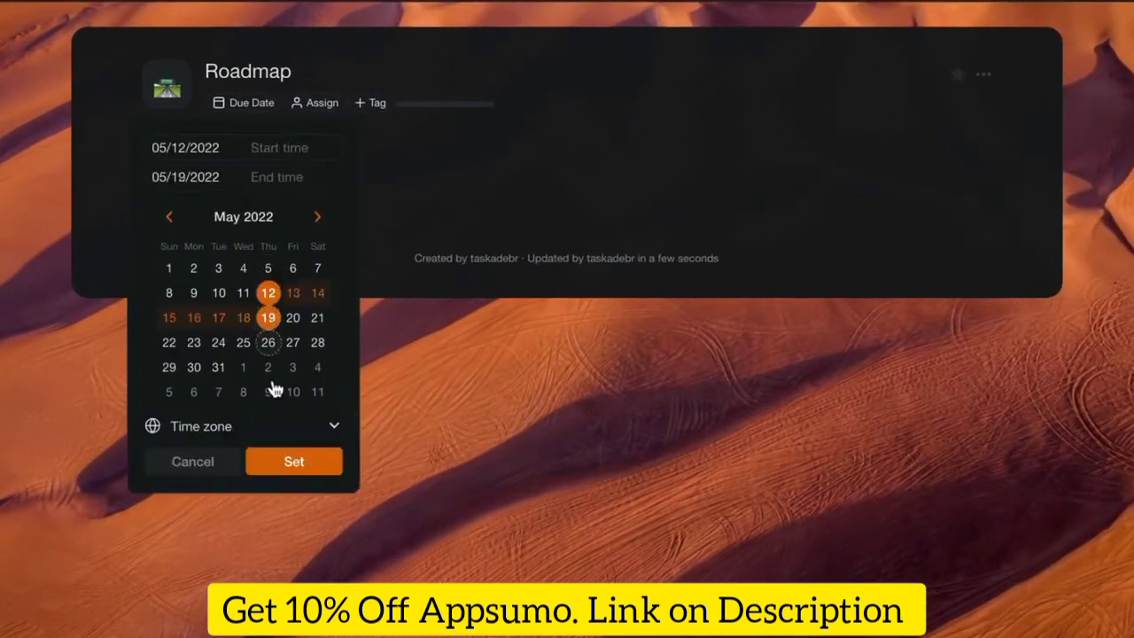
left_click(293, 461)
left_click(356, 102)
left_click(328, 208)
- Create an orange tag named Client A and add it to the Roadmap project
left_click(430, 104)
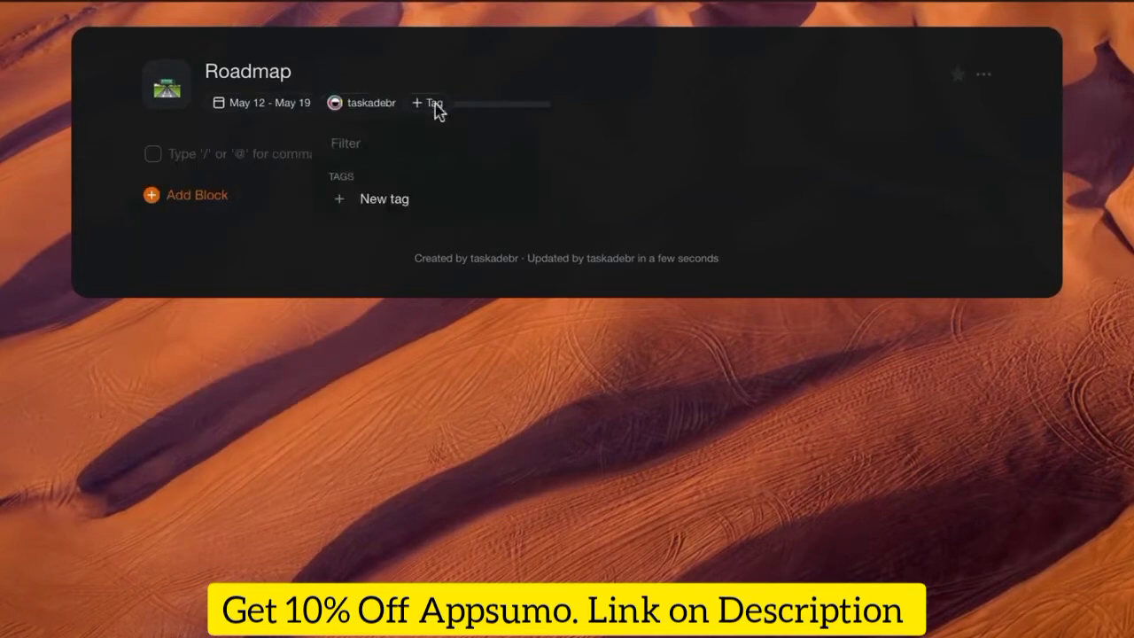
left_click(377, 197)
left_click(515, 248)
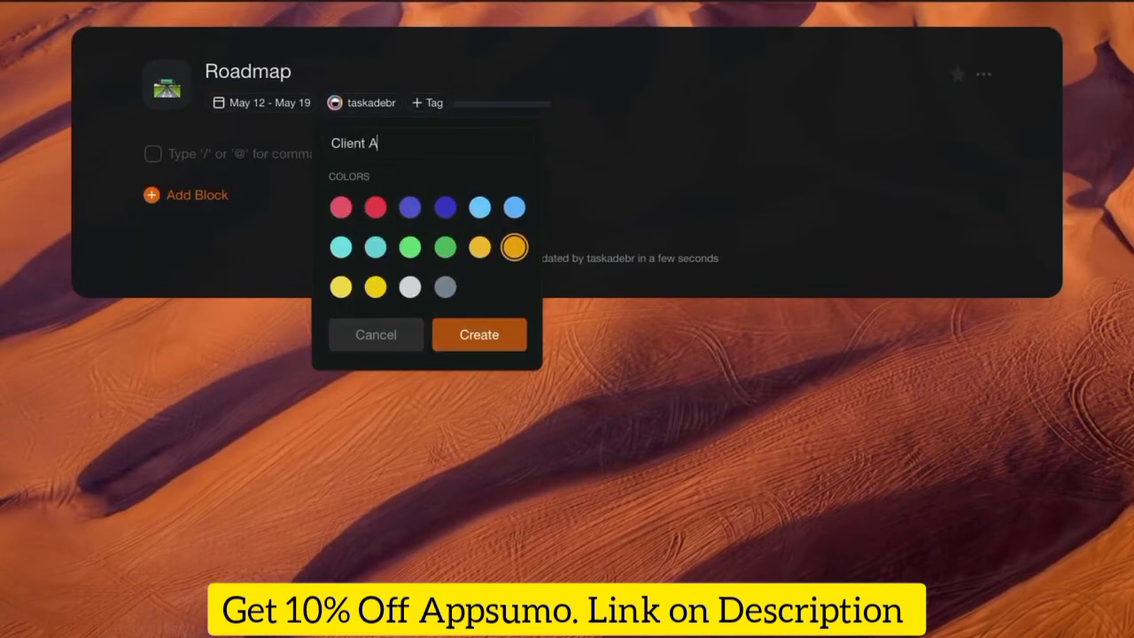
type("Client A")
left_click(488, 340)
left_click(387, 210)
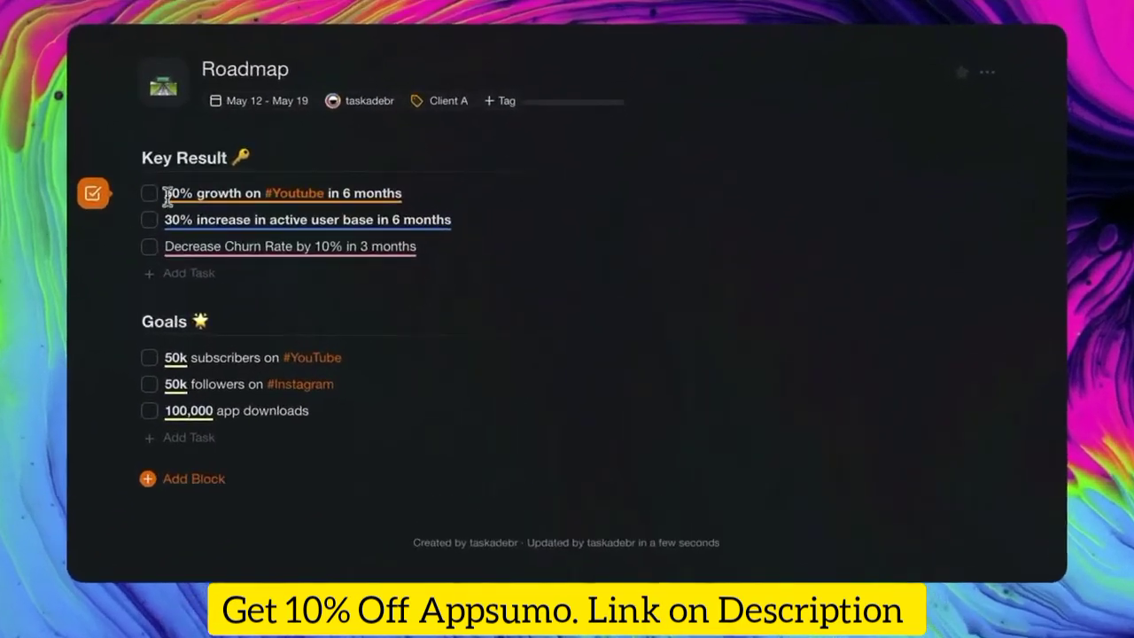
- Try square bullets, round bullets and circular checkboxes on the Key Result list, and restore its square checkboxes
left_click(105, 195)
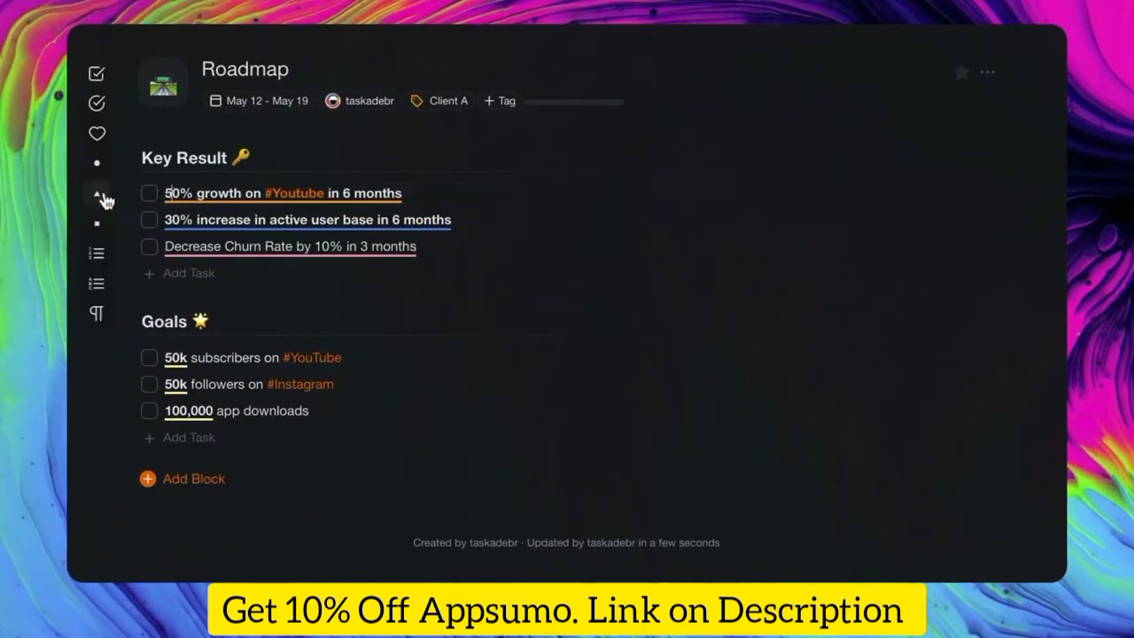
left_click(104, 223)
left_click(98, 190)
left_click(97, 180)
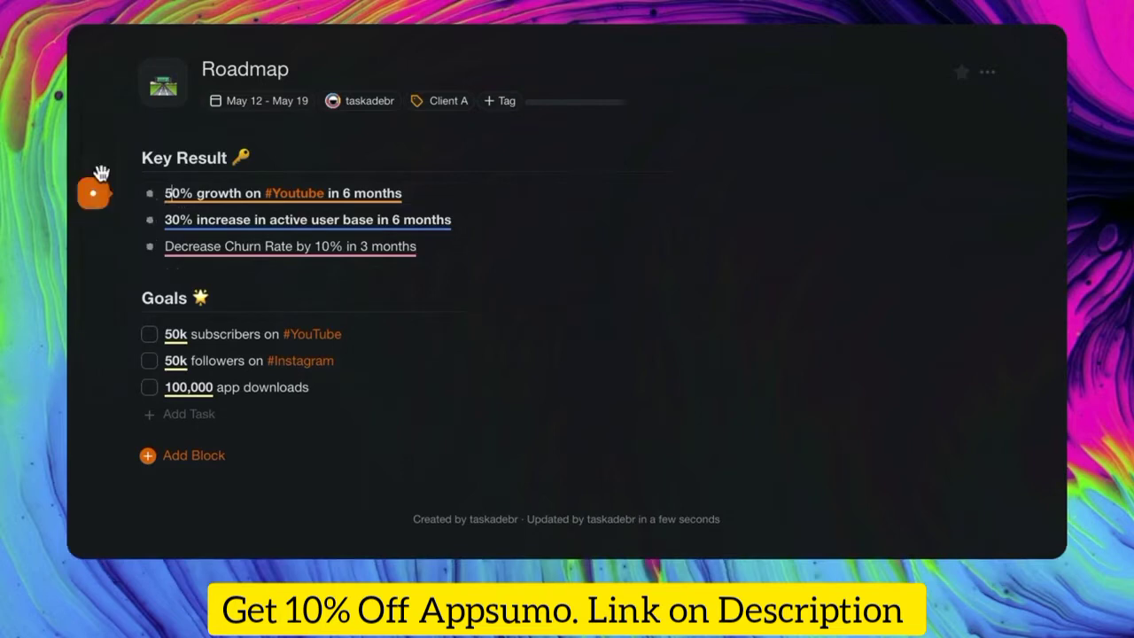
left_click(101, 192)
left_click(104, 111)
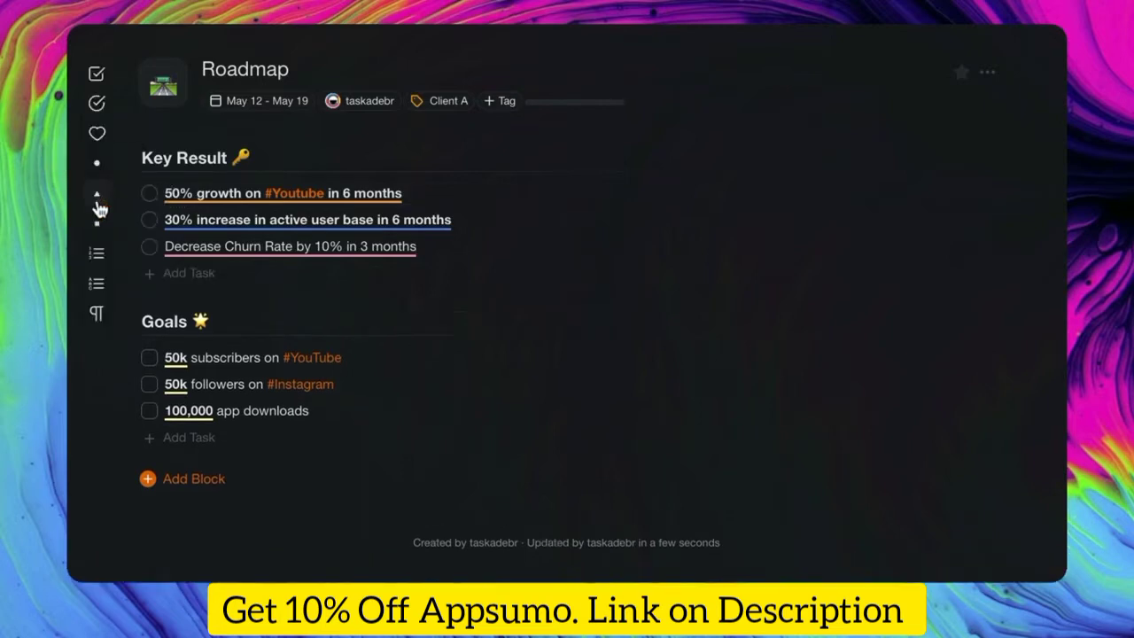
left_click(96, 76)
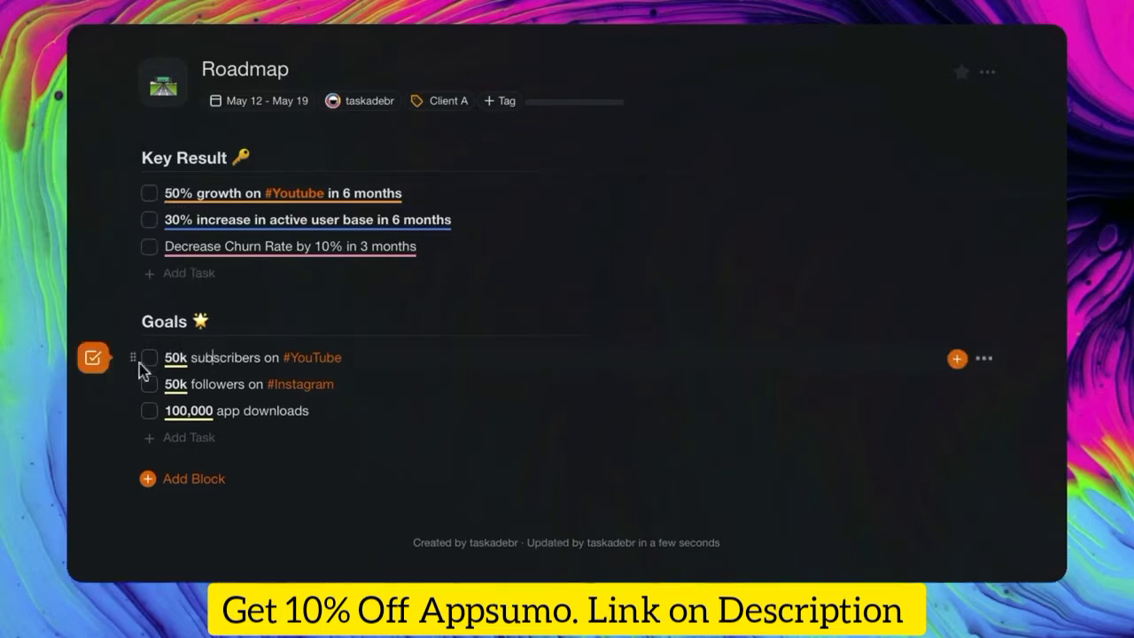
- Change the Goals list to a numbered list, to plain paragraphs and to square bullets
mouse_move(93, 359)
left_click(106, 412)
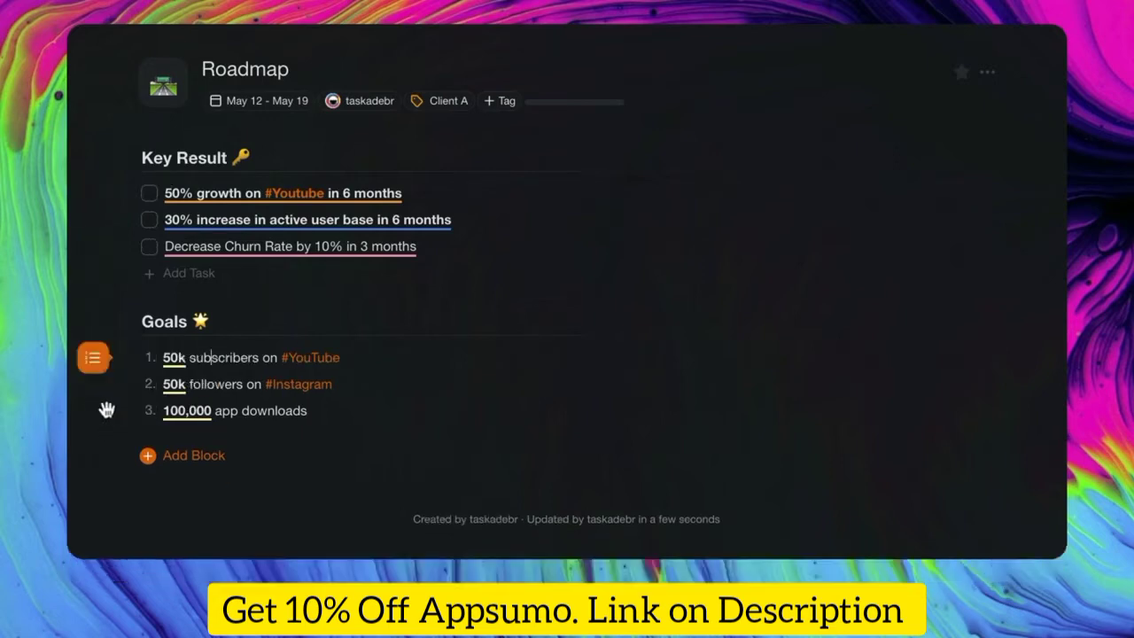
mouse_move(101, 398)
left_click(99, 477)
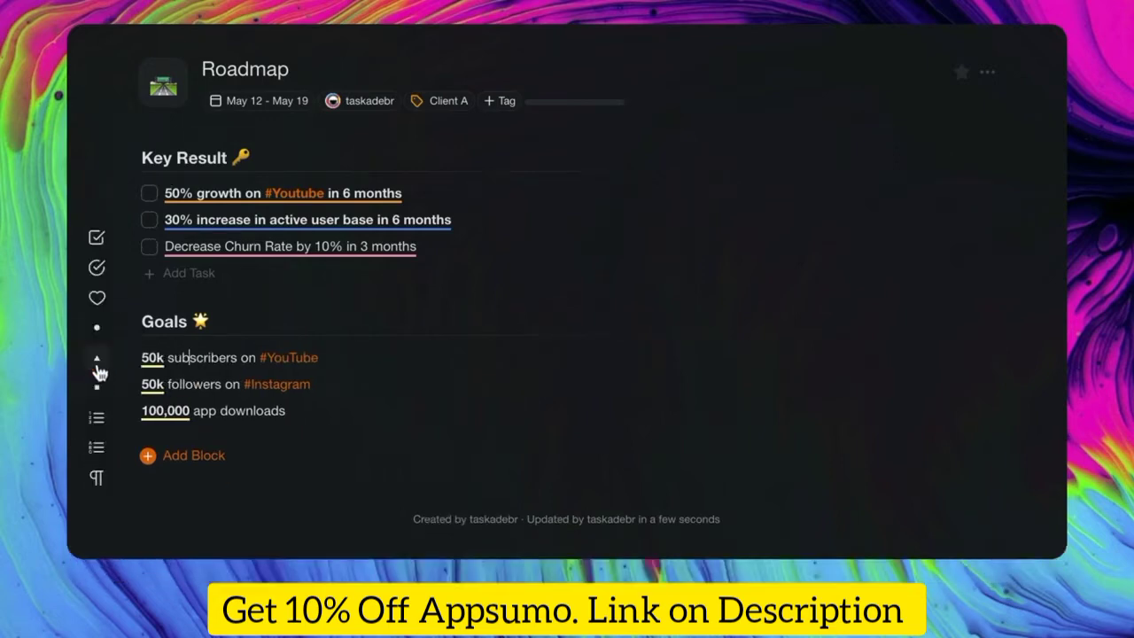
left_click(97, 386)
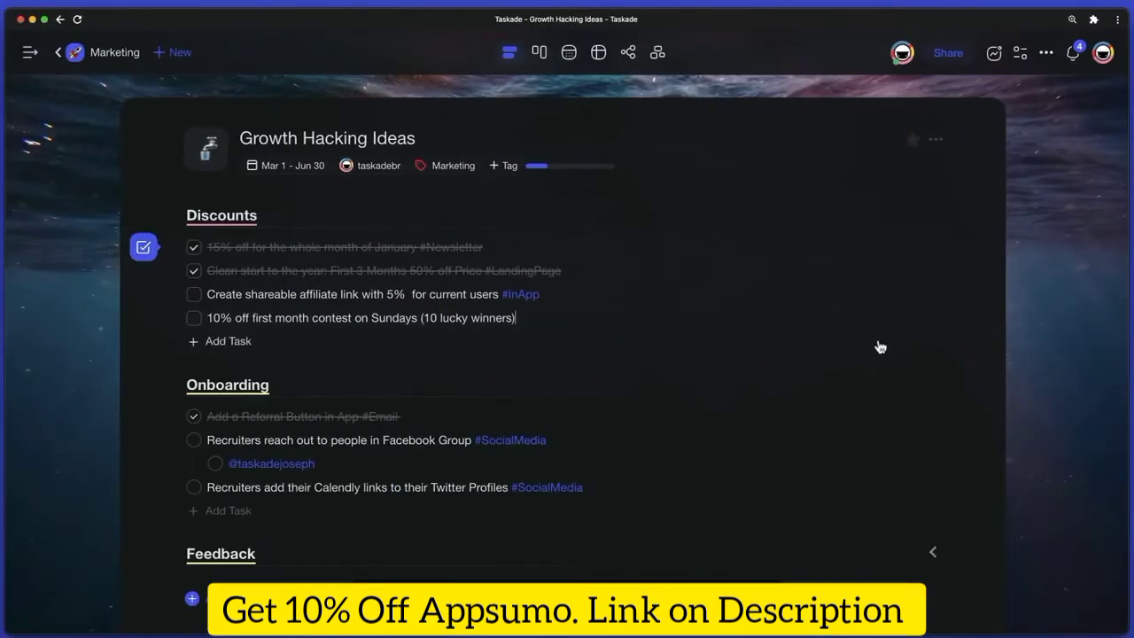
- Examine the add-ons and the further actions available for the 10% off first month contest task in Growth Hacking Ideas
mouse_move(916, 326)
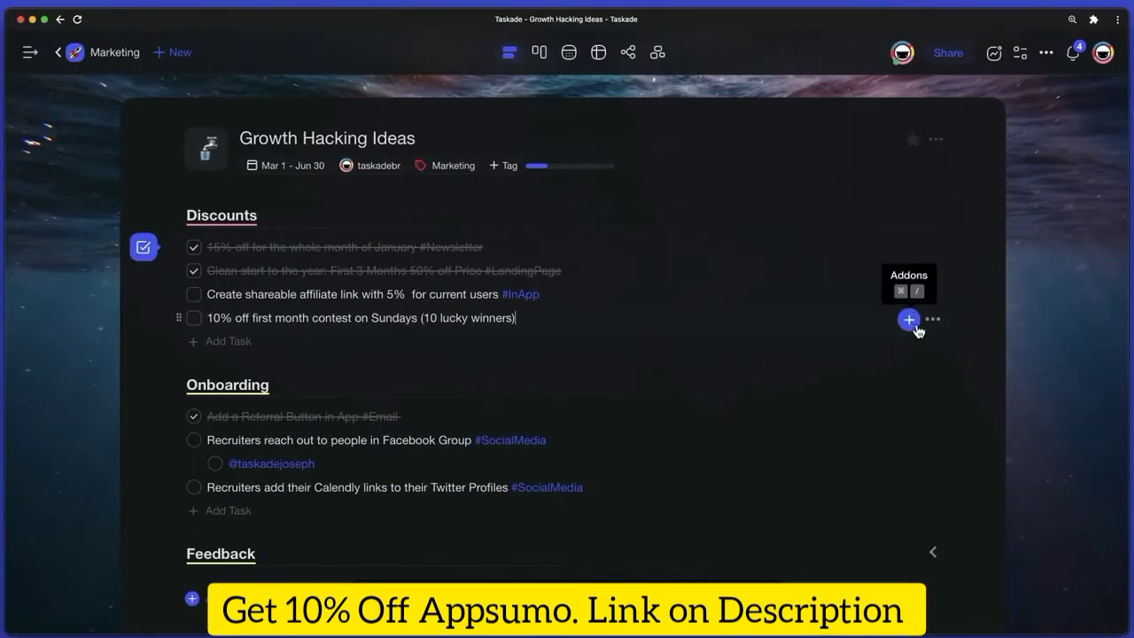
left_click(915, 326)
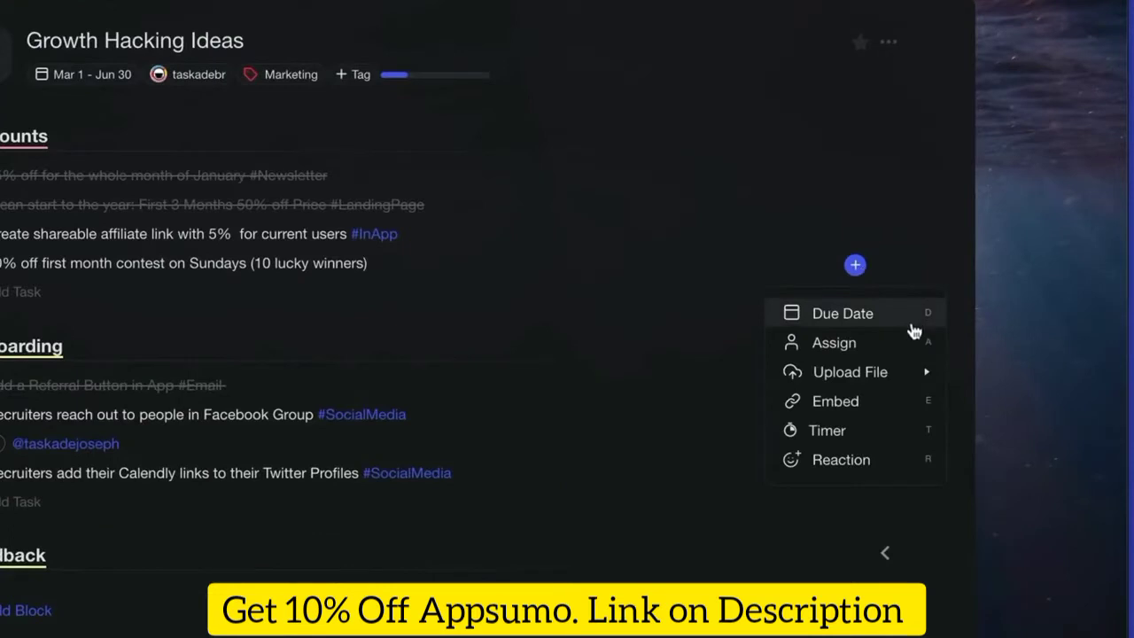
mouse_move(908, 382)
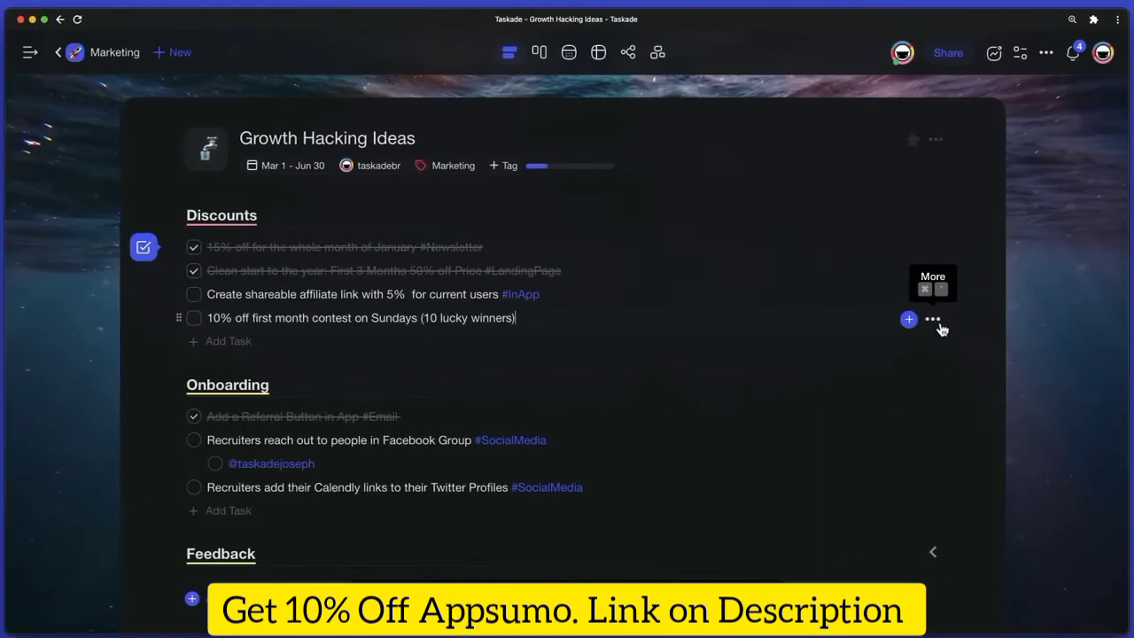
left_click(883, 265)
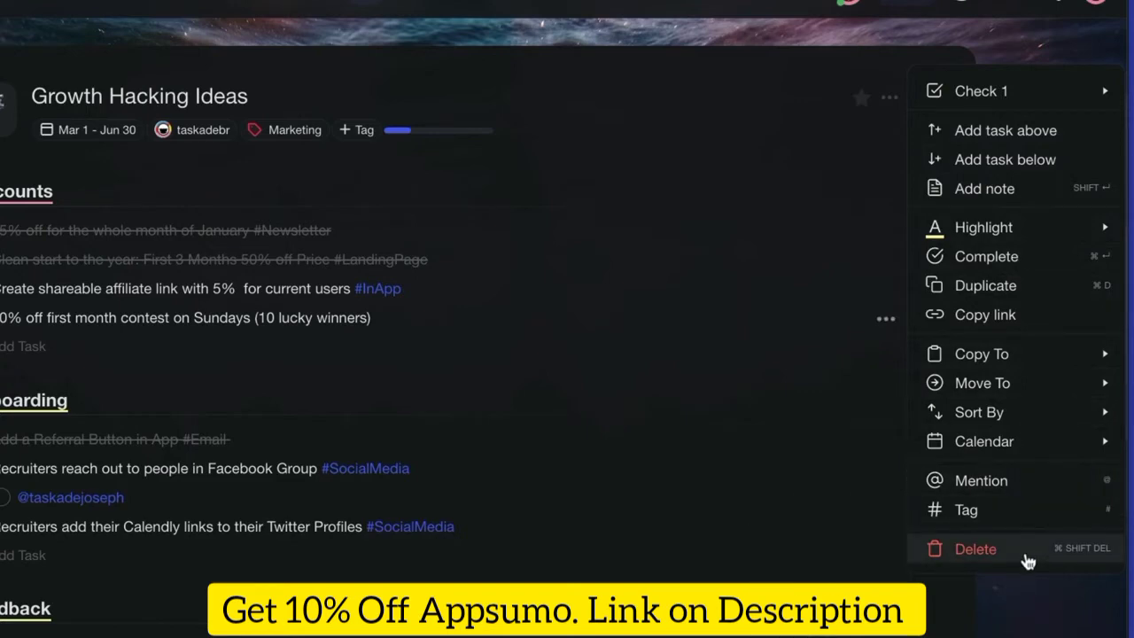
mouse_move(1005, 522)
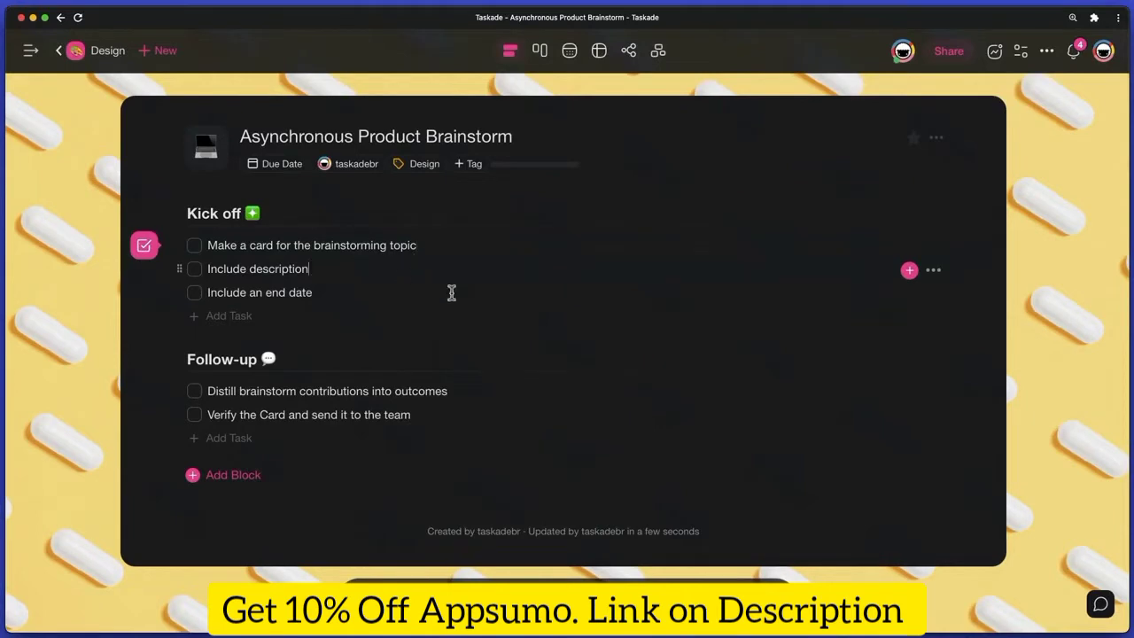
- Nest Include description under the brainstorming topic task, and Include an end date one level deeper beneath it
key("Down")
key("Tab")
key("Down")
key("Tab")
key("Tab")
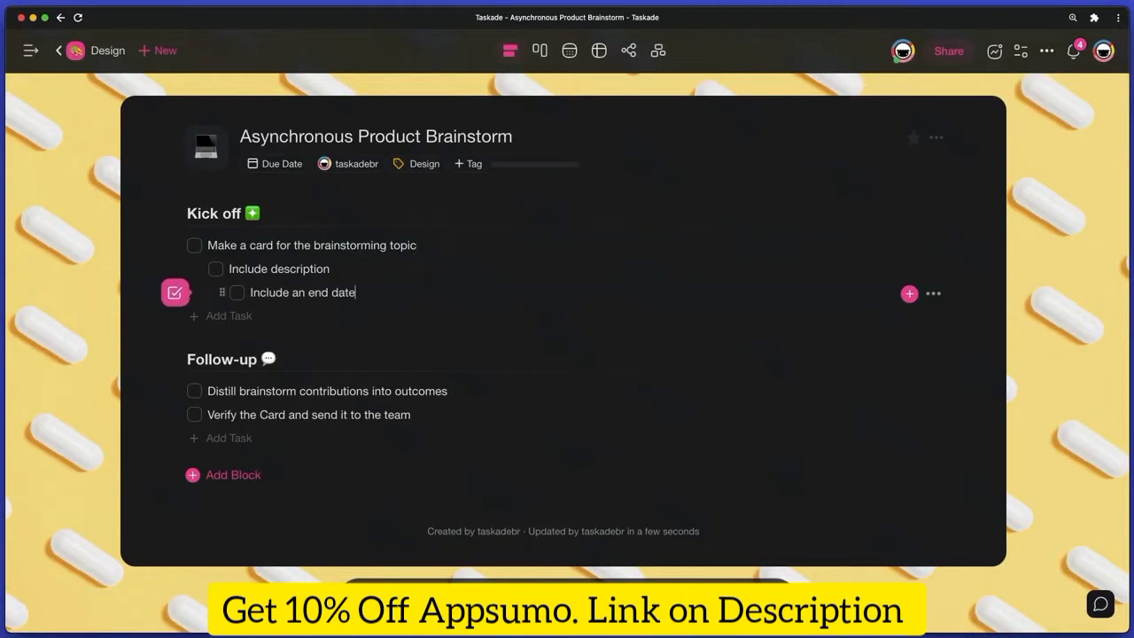
- Outdent both nested Kick off tasks to the top level, with Include an end date above Include description
key("Up")
key("Down")
key("Up")
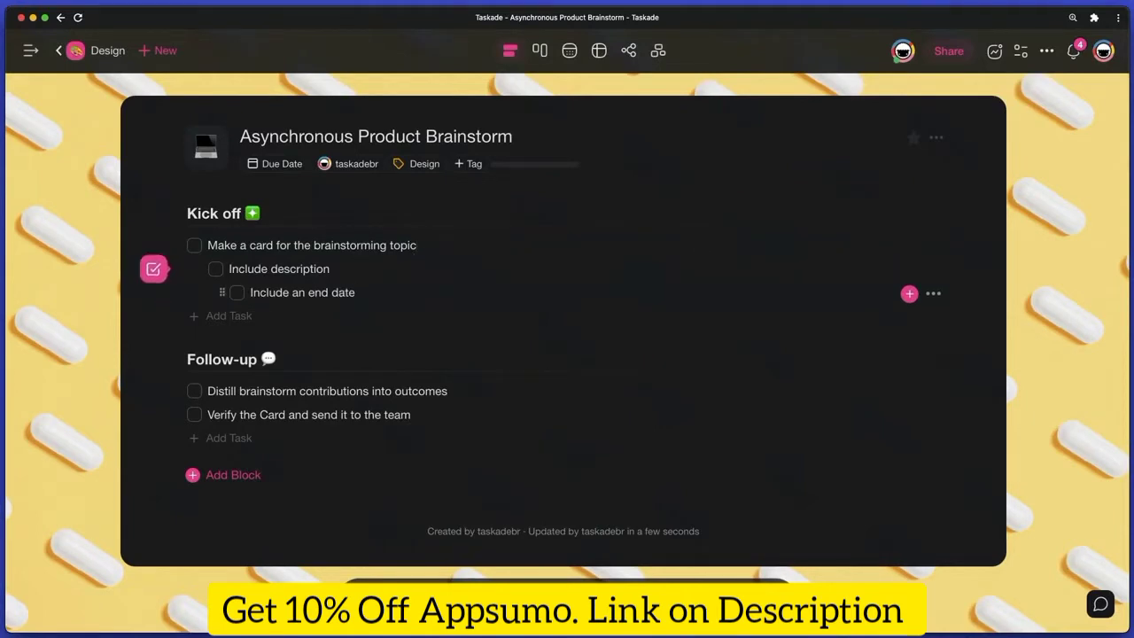
key("Down")
key("shift+Tab")
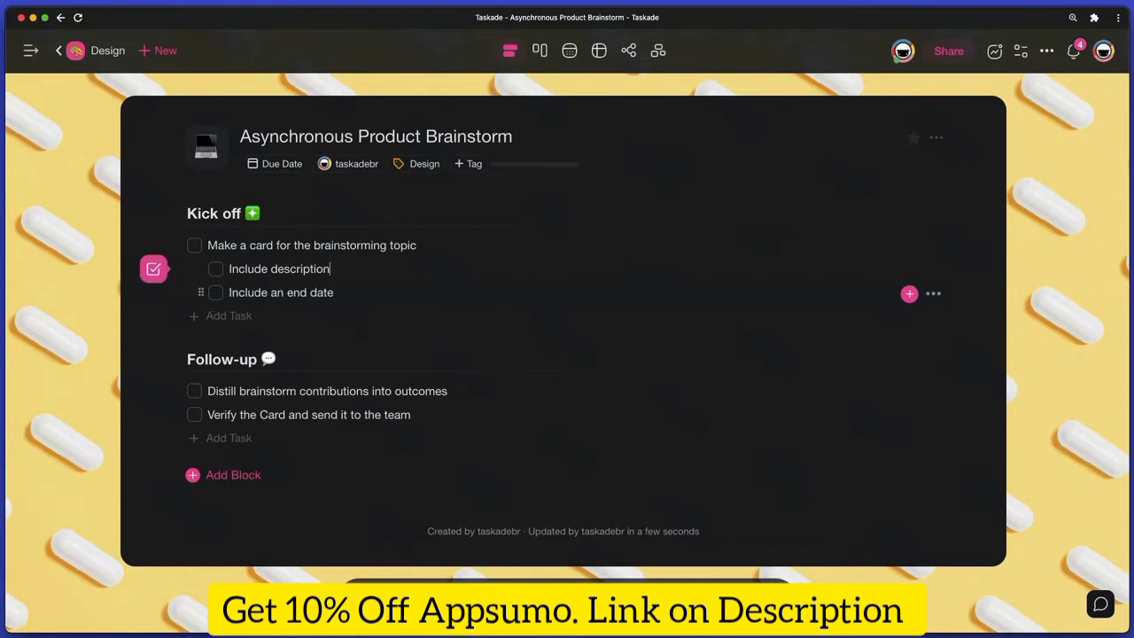
key("shift+Tab")
key("Up")
key("shift+Tab")
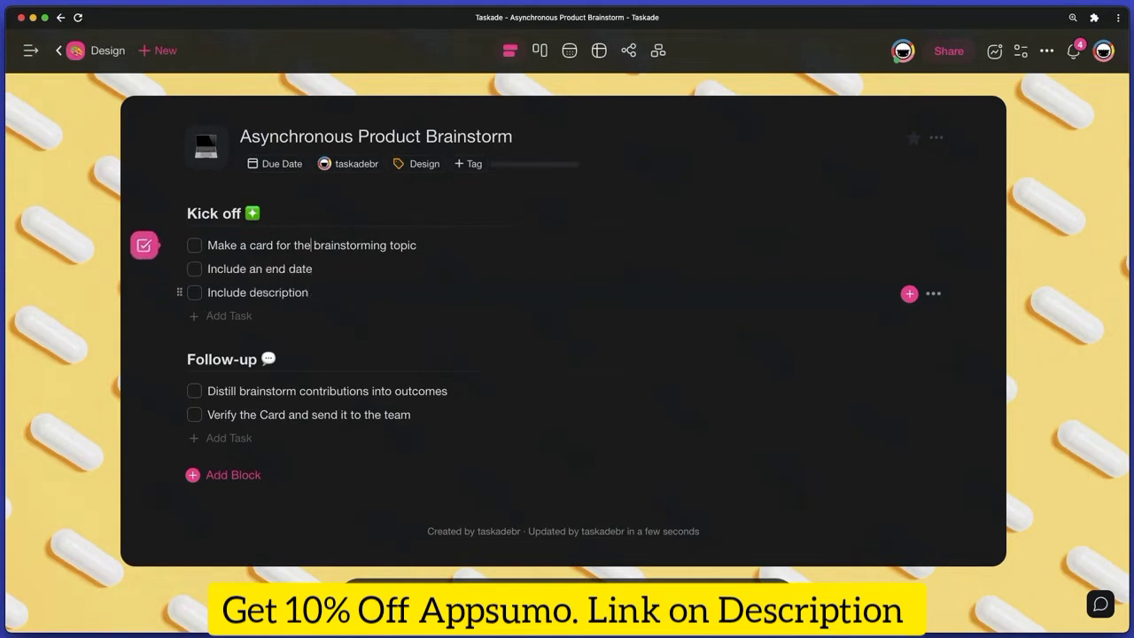
- Collapse the subtasks under Make a card for the brainstorming topic
left_click(932, 246)
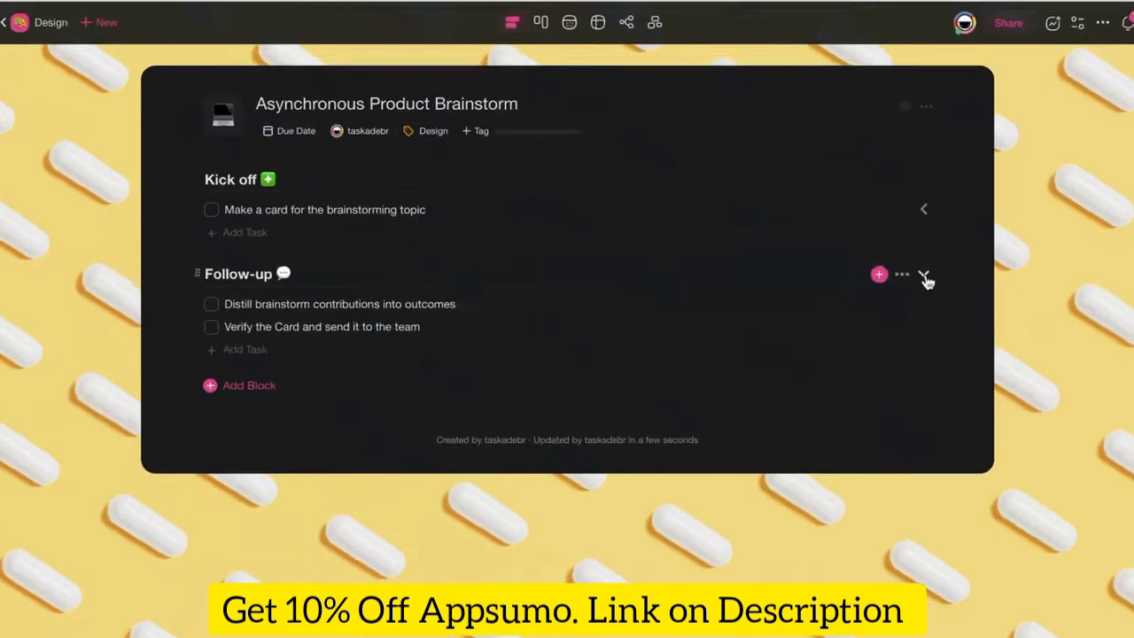
- Expand the brainstorming topic task's subtasks, and collapse and re-expand the Kick off and Follow-up sections
left_click(933, 304)
left_click(983, 193)
left_click(985, 194)
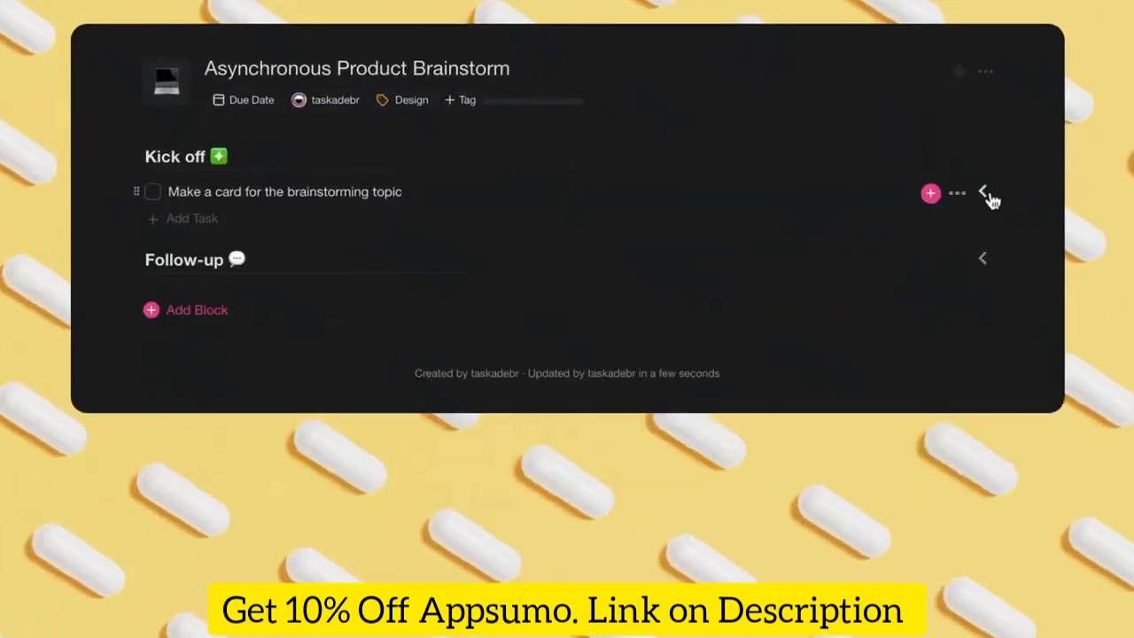
left_click(982, 156)
left_click(983, 157)
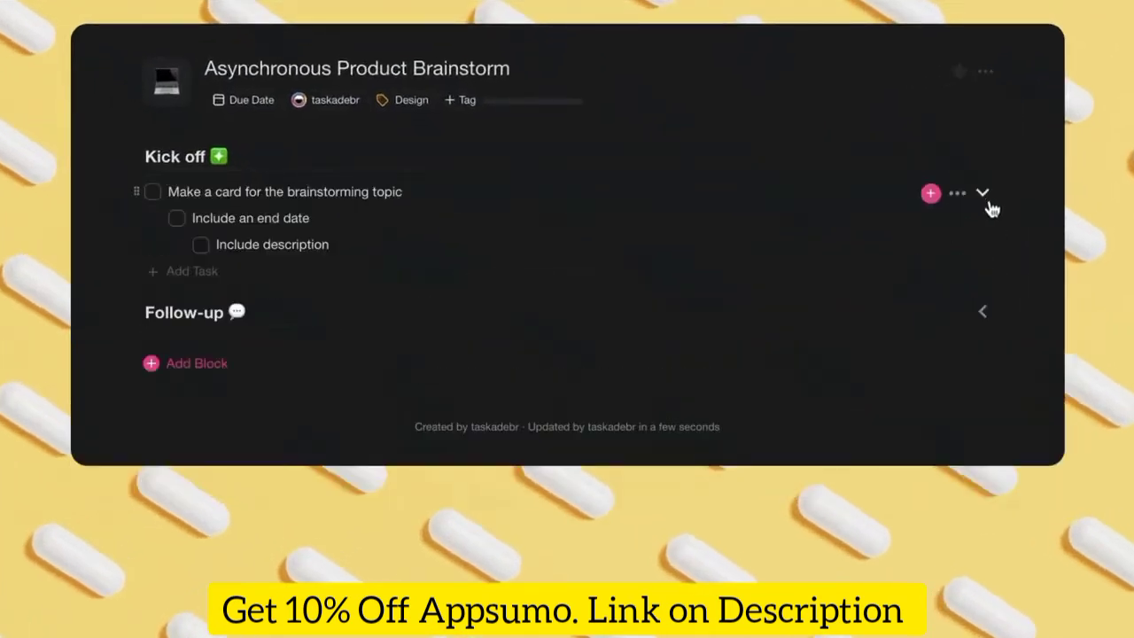
left_click(985, 319)
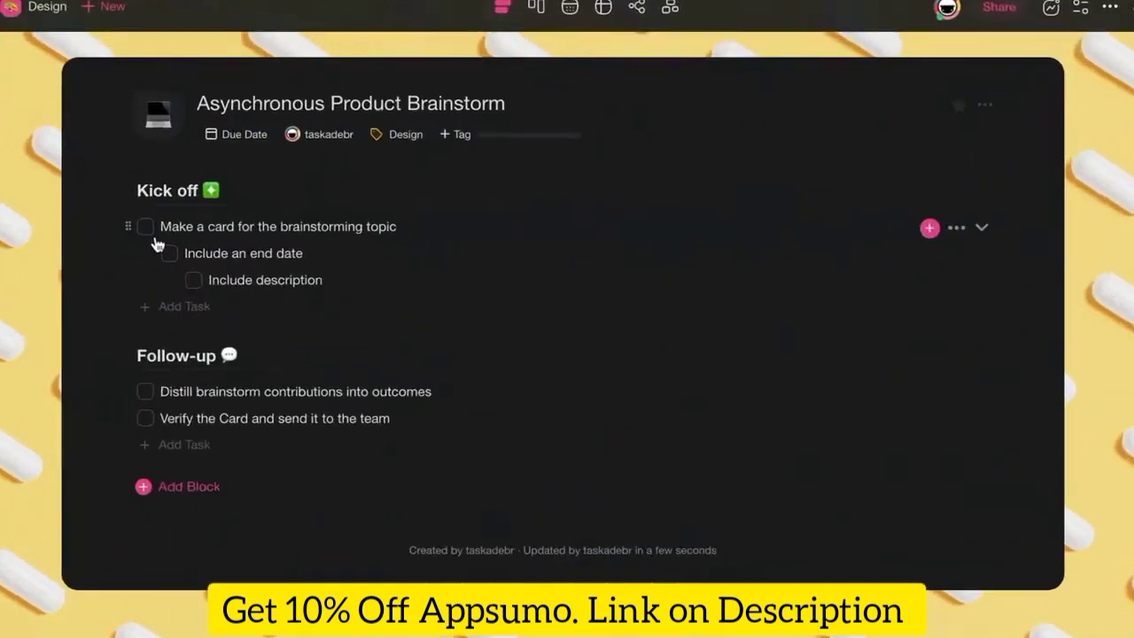
- Mark the brainstorming card task, its two nested tasks and both Follow-up tasks as completed
left_click(153, 192)
left_click(177, 218)
left_click(109, 258)
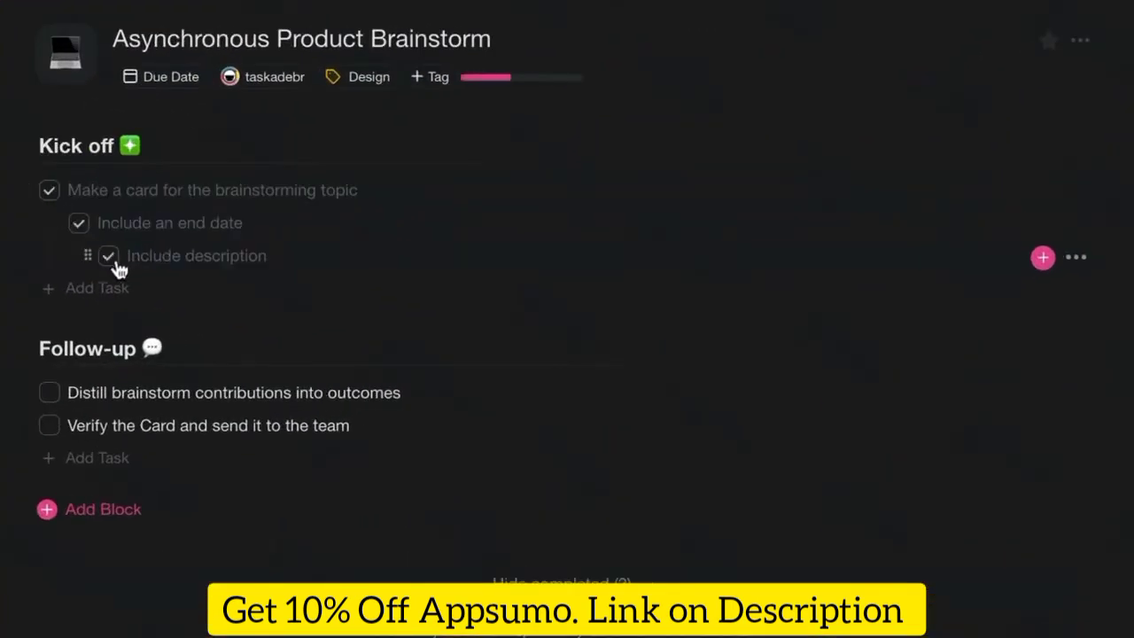
left_click(51, 395)
left_click(51, 428)
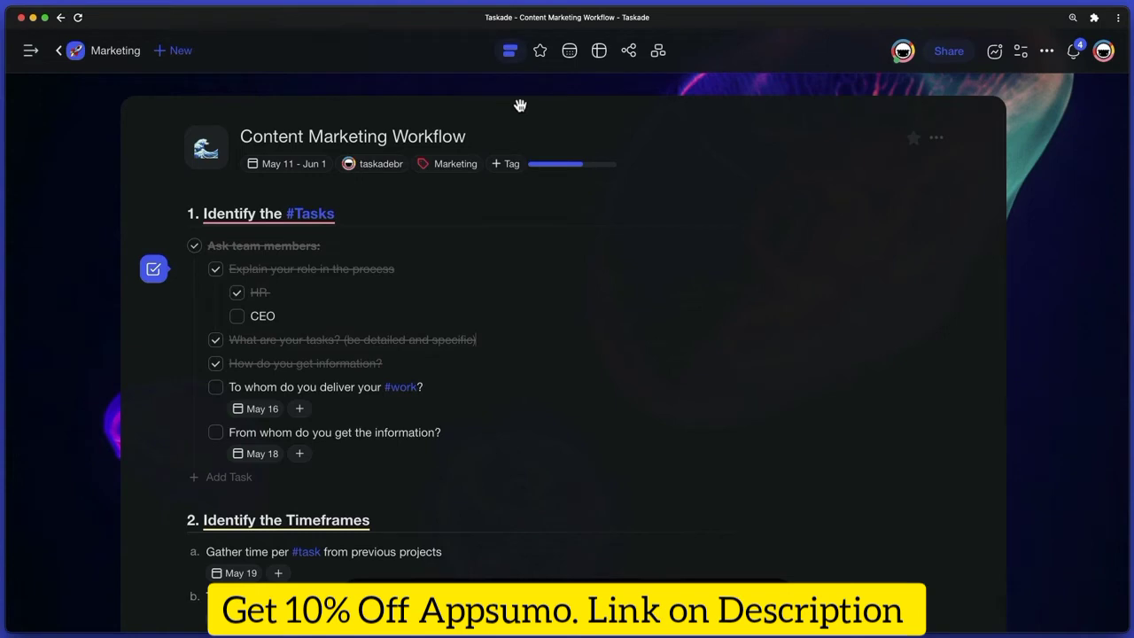
- View Content Marketing Workflow as a board, calendar, table, mind map and org chart, and return to the list view
left_click(545, 60)
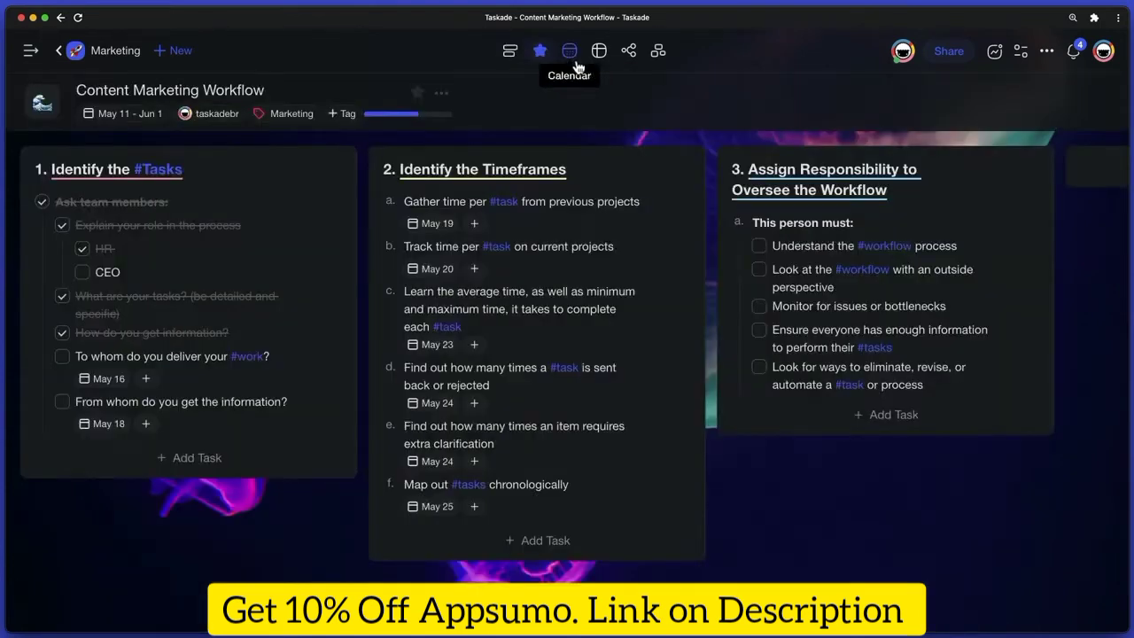
left_click(571, 55)
left_click(607, 66)
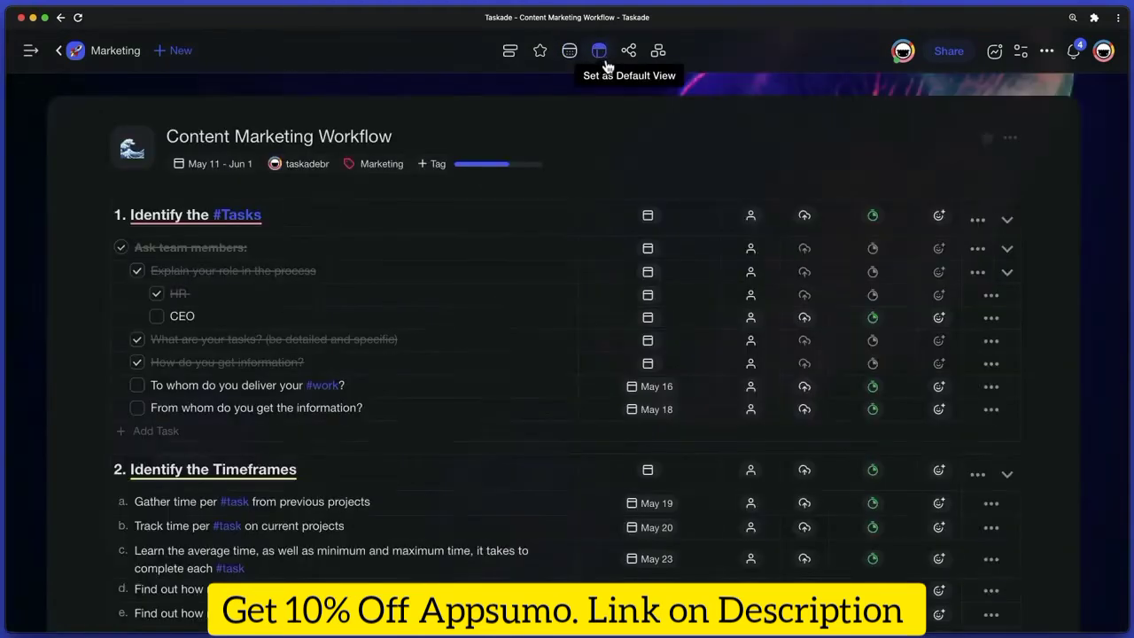
left_click(629, 55)
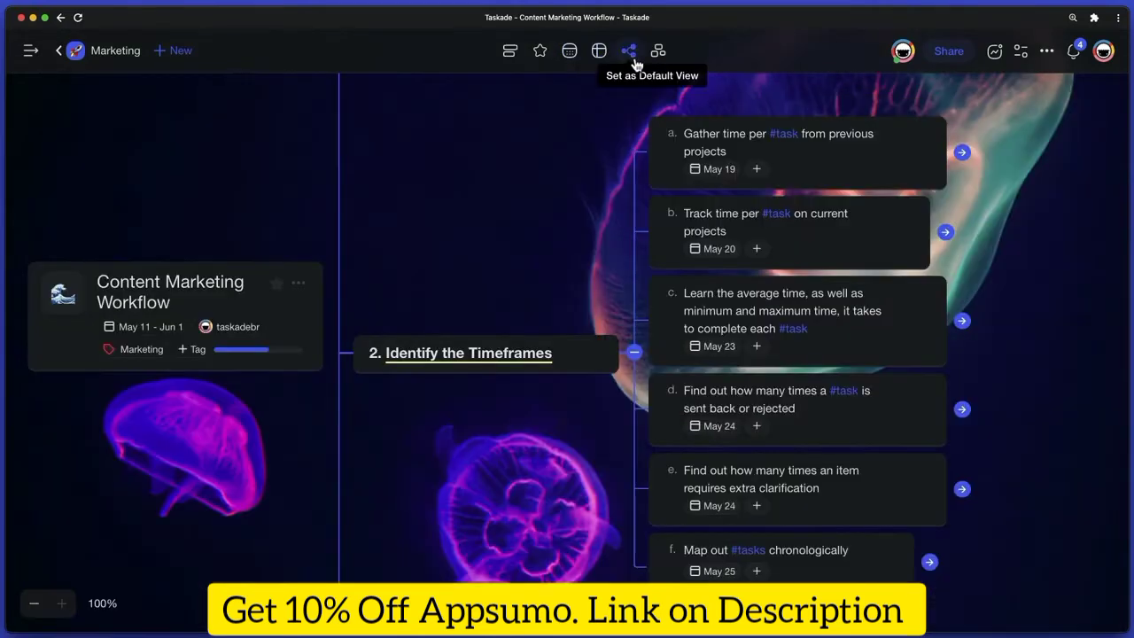
left_click(659, 56)
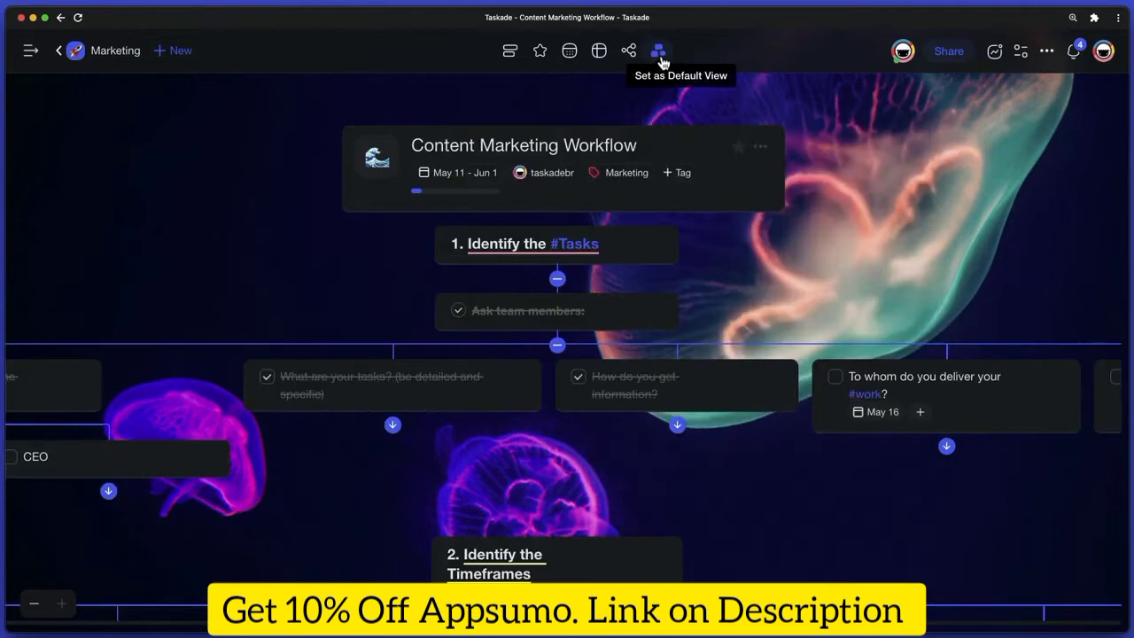
left_click(512, 53)
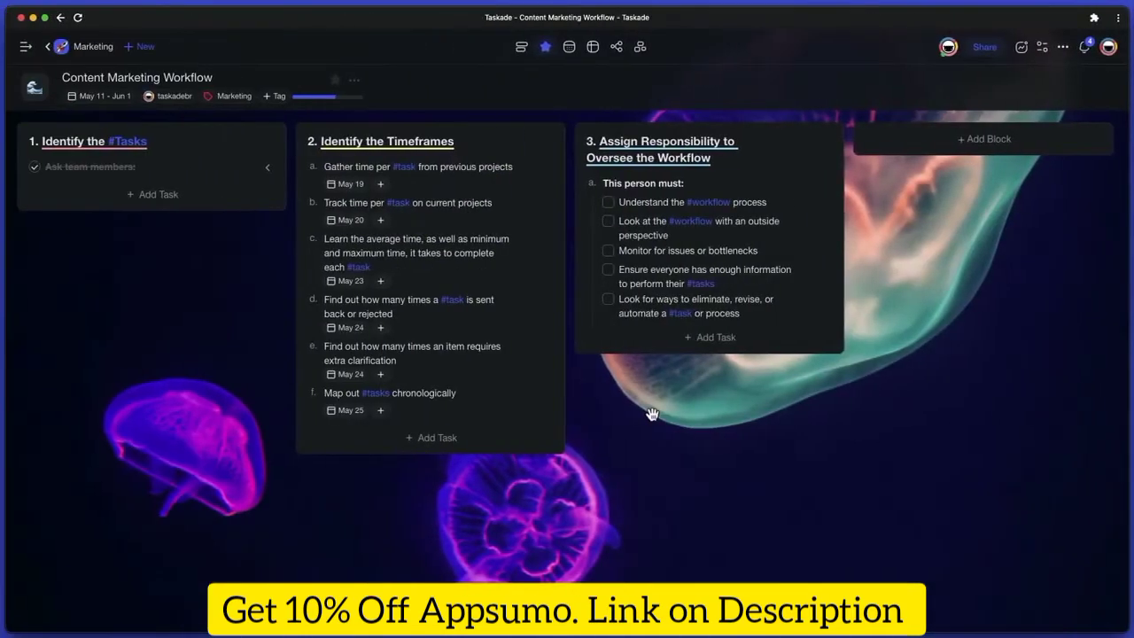
- Try pink, beige and light green as the background colour of Content Marketing Workflow
left_click(1048, 52)
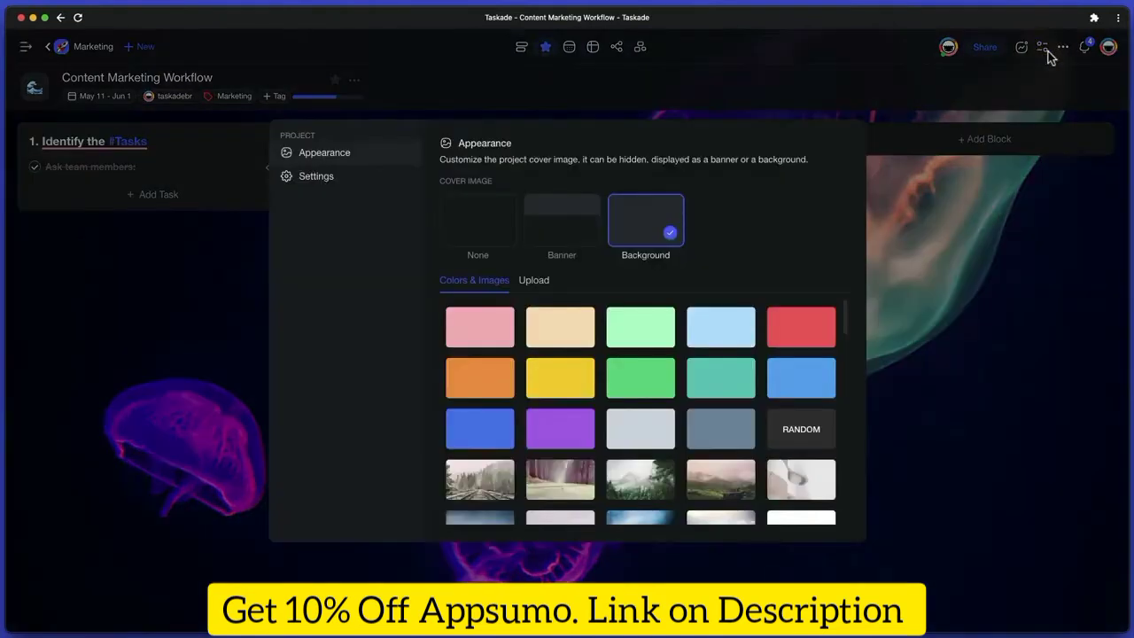
left_click(476, 337)
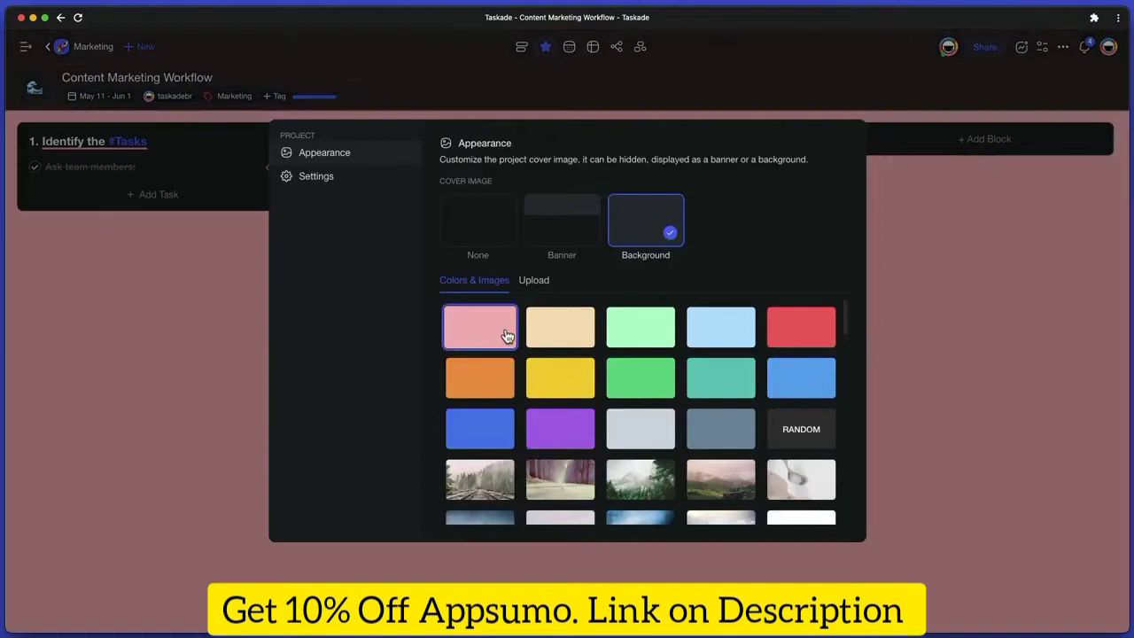
left_click(567, 338)
left_click(634, 344)
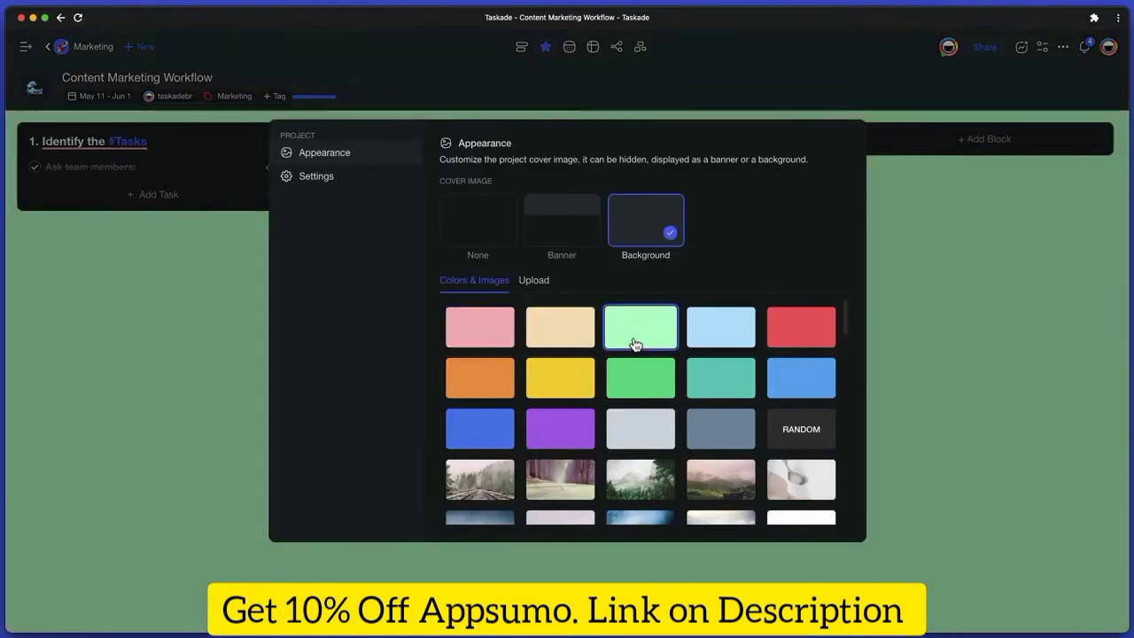
- Try the rocky river and aerial waterfront photos as the project background, and apply the dark pine branches image
scroll(641, 362, "down", 3)
left_click(650, 396)
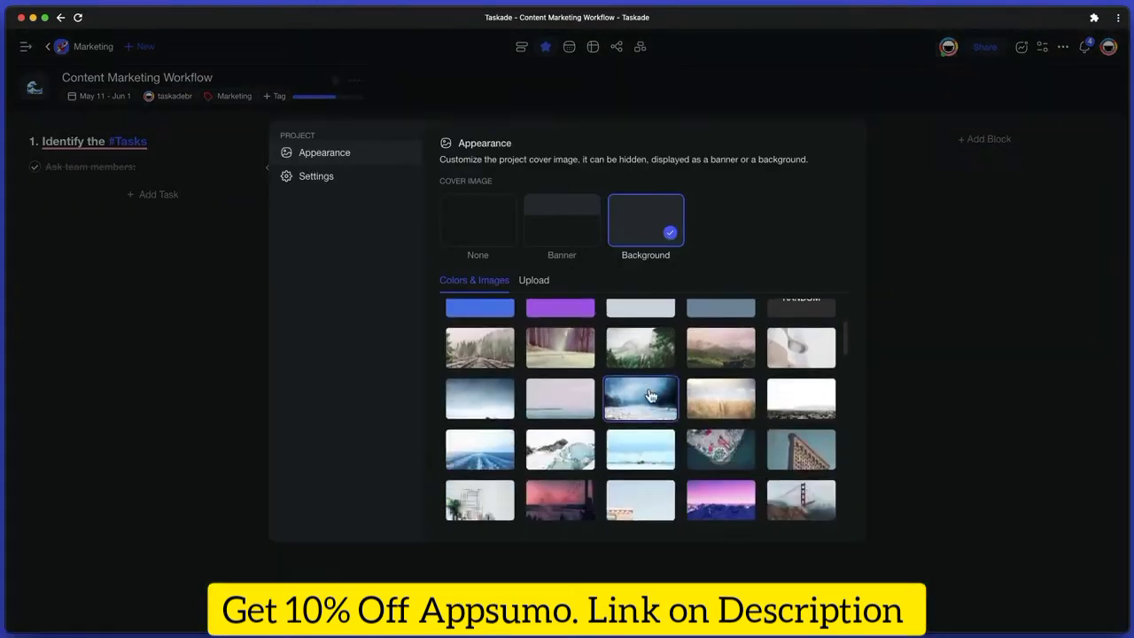
left_click(713, 459)
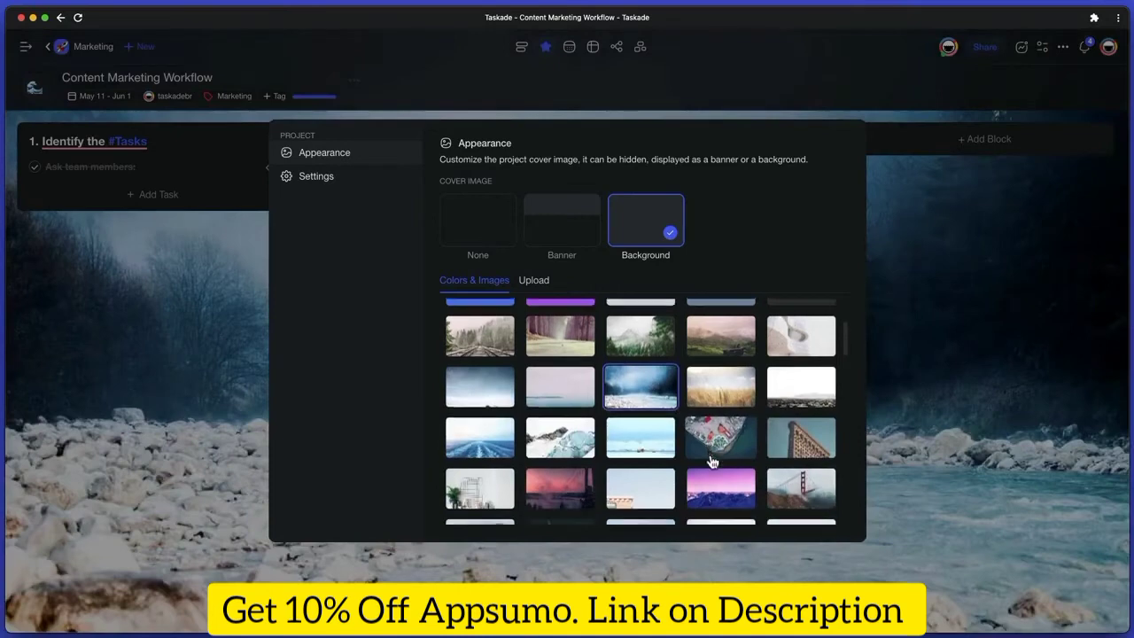
scroll(700, 452, "down", 4)
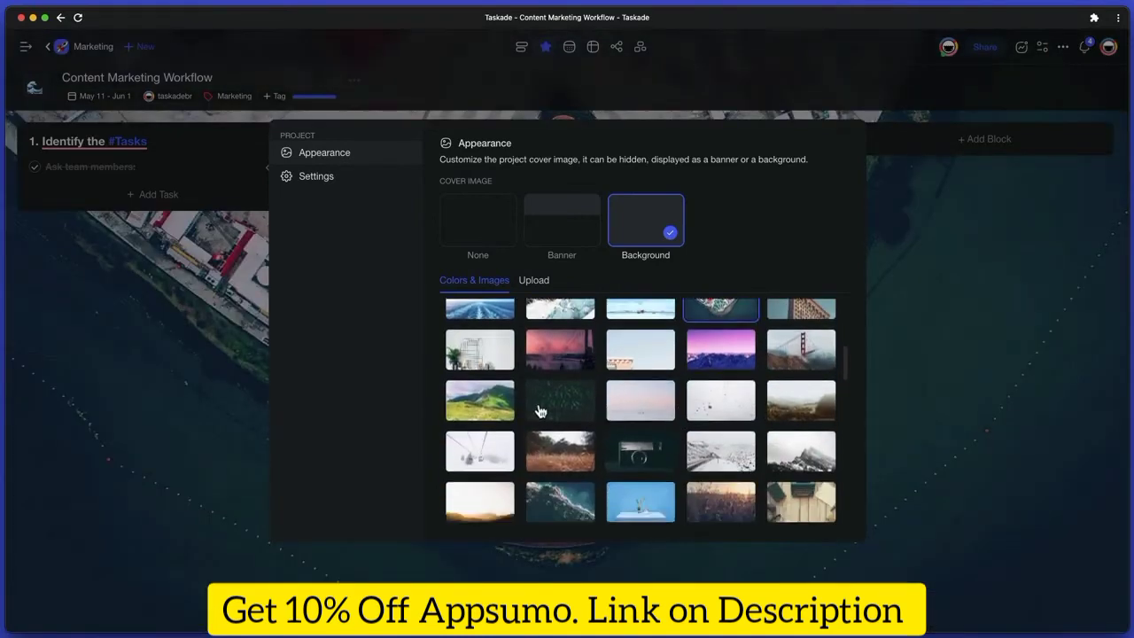
left_click(540, 410)
scroll(574, 422, "down", 3)
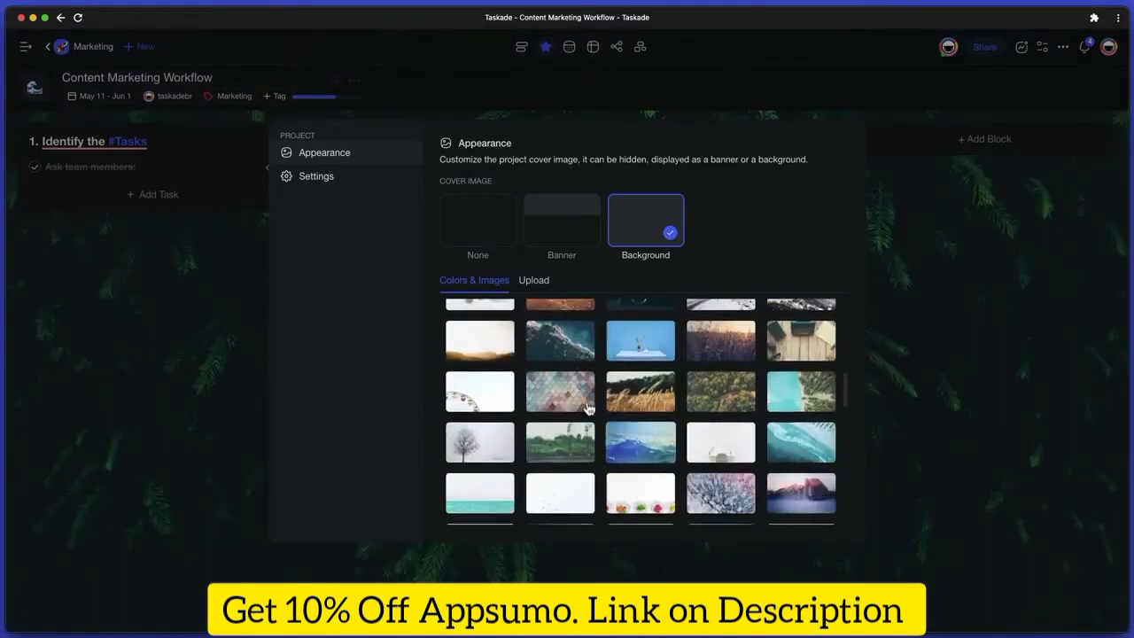
left_click(574, 402)
left_click(937, 363)
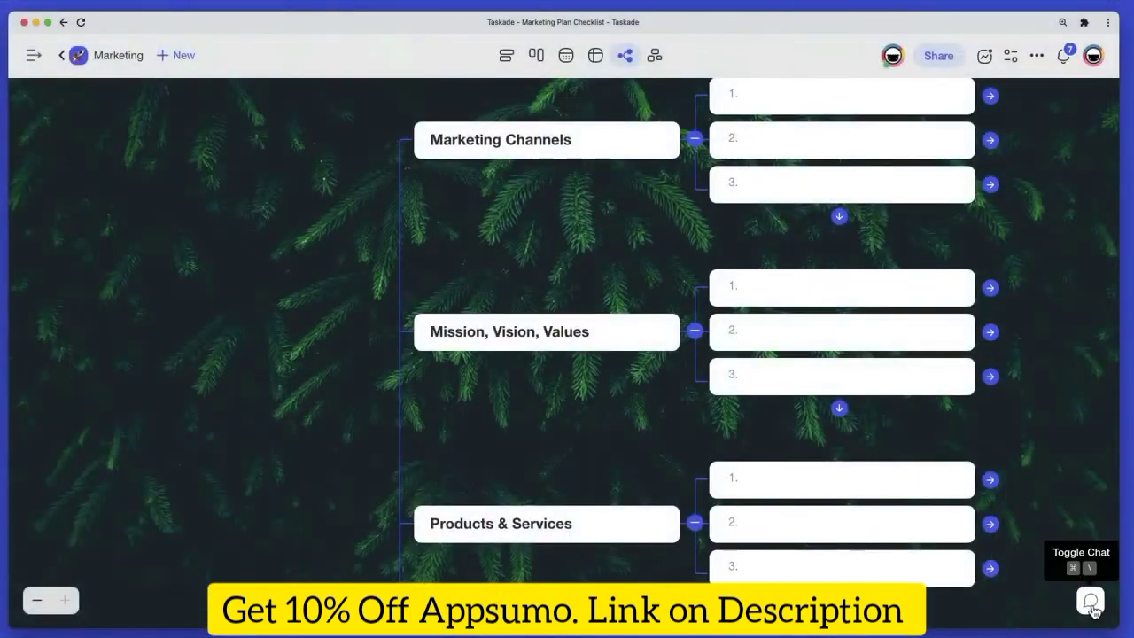
- Send the message "Hi :)" in the chat of the Marketing Plan Checklist project
left_click(1090, 602)
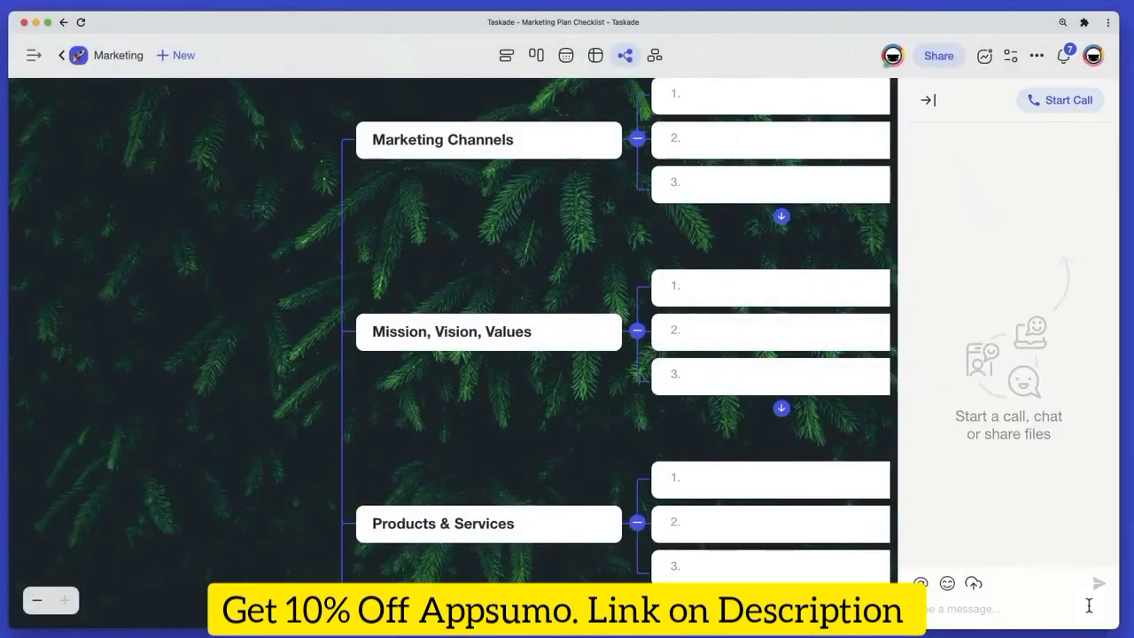
left_click(984, 611)
type("Hi :)")
key("Return")
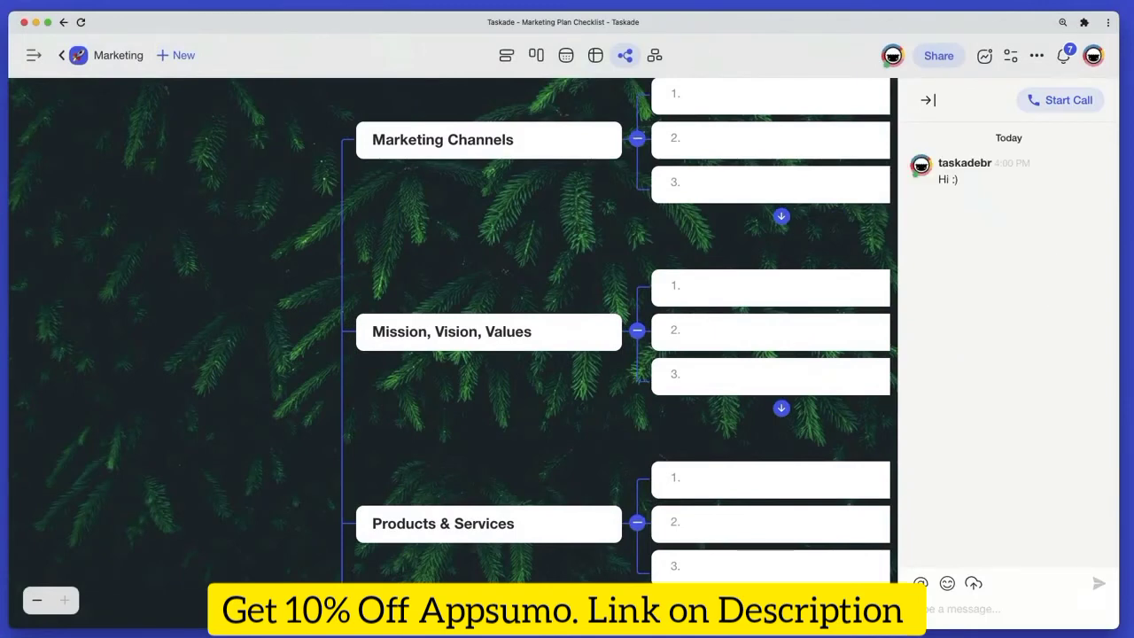
- Start a call from the project chat, turn the camera off, apply the plain grey virtual background and join the meeting
left_click(1054, 106)
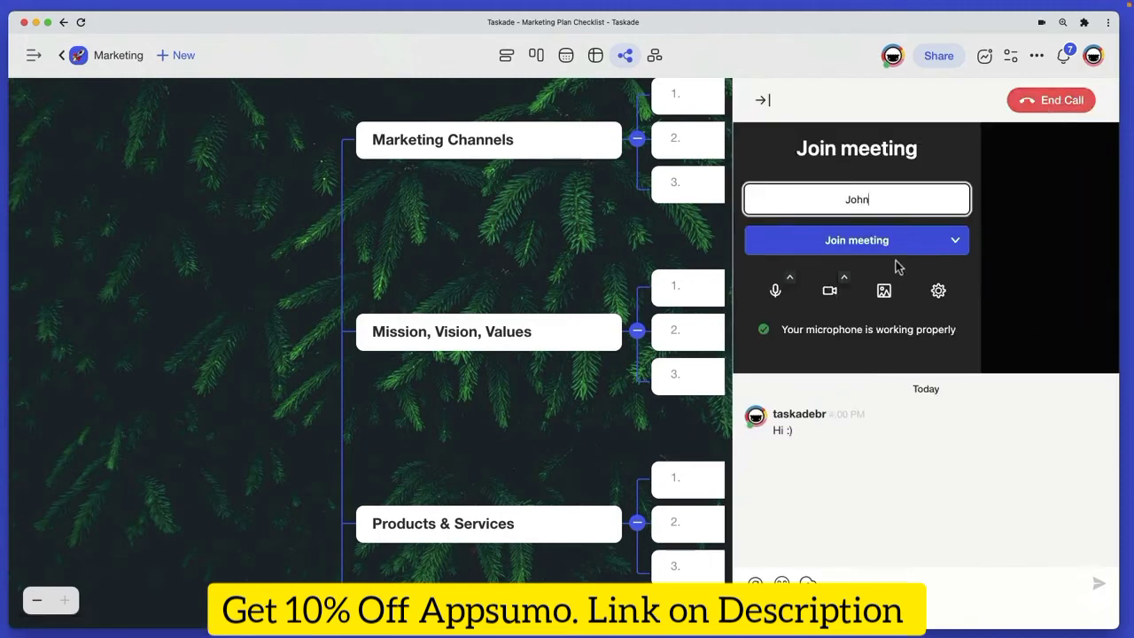
left_click(836, 296)
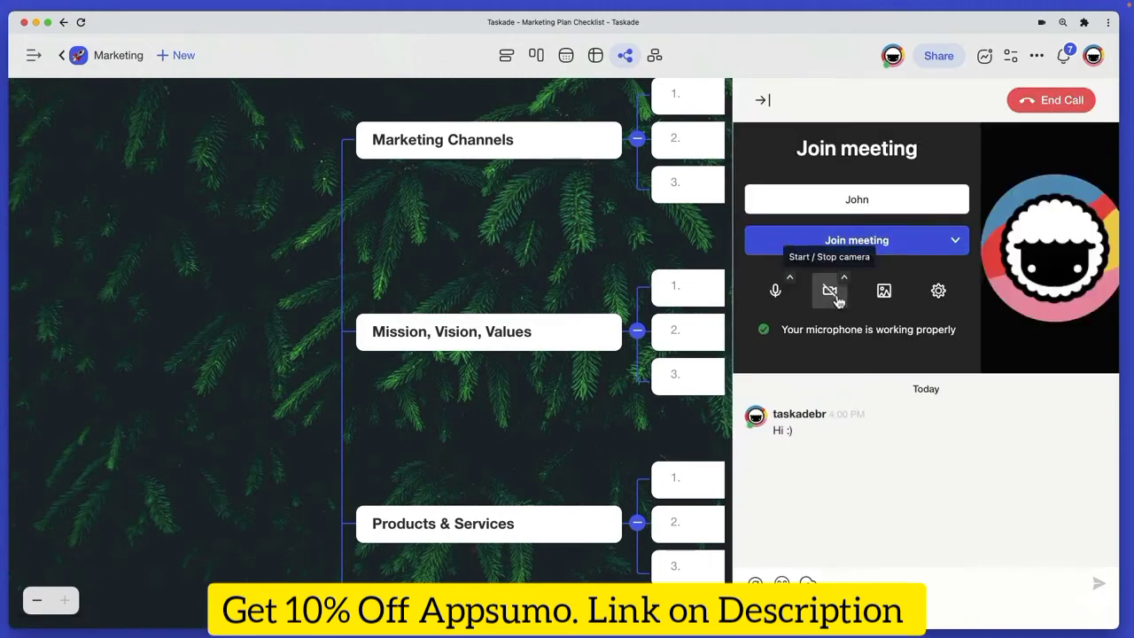
left_click(884, 296)
left_click(964, 250)
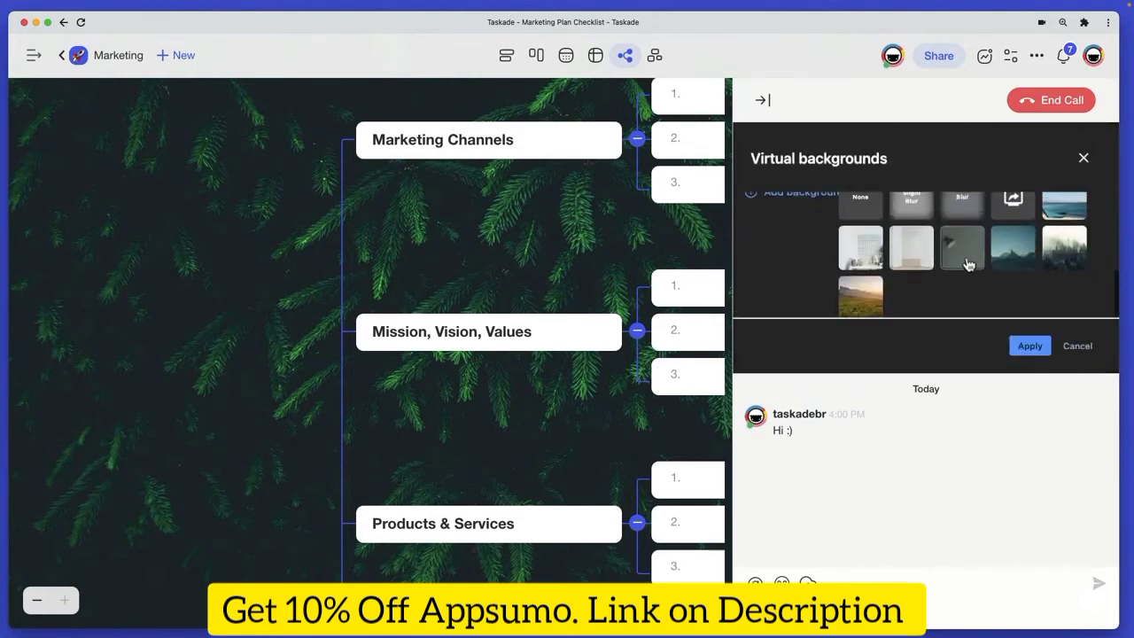
left_click(1029, 346)
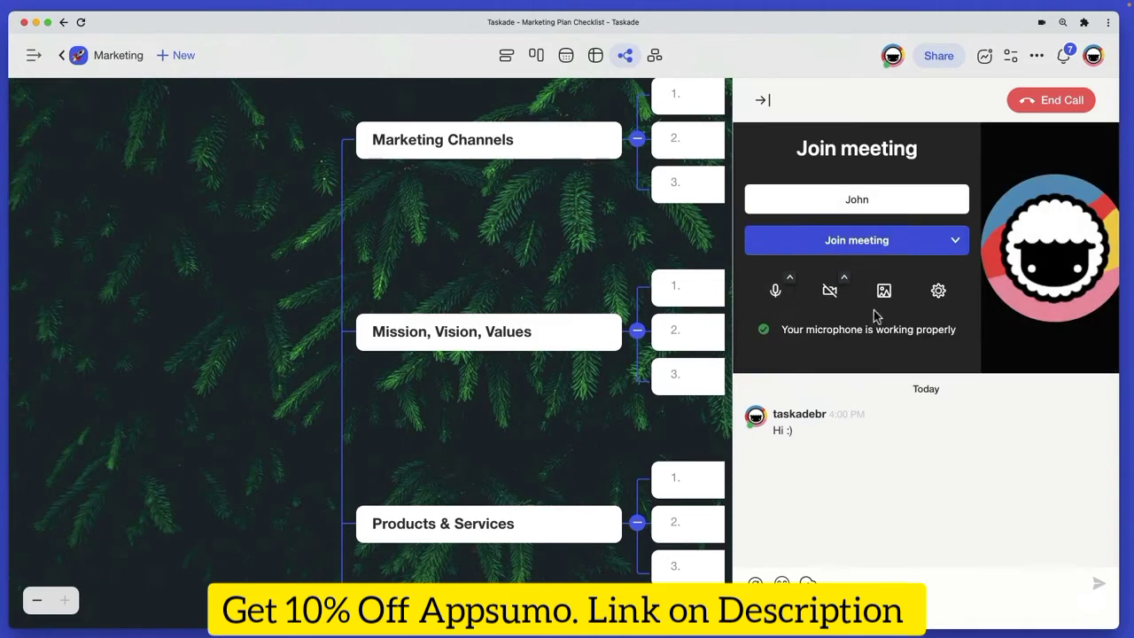
key("Return")
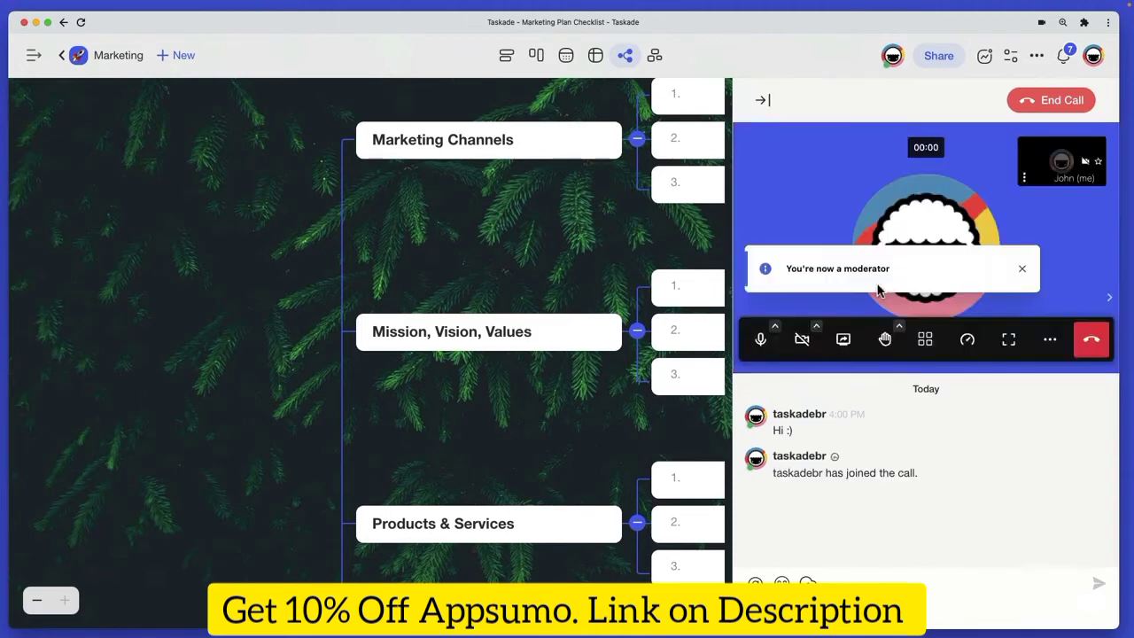
- View the call in full screen with tile view on and off, and check the screen-sharing choices without sharing
left_click(1007, 339)
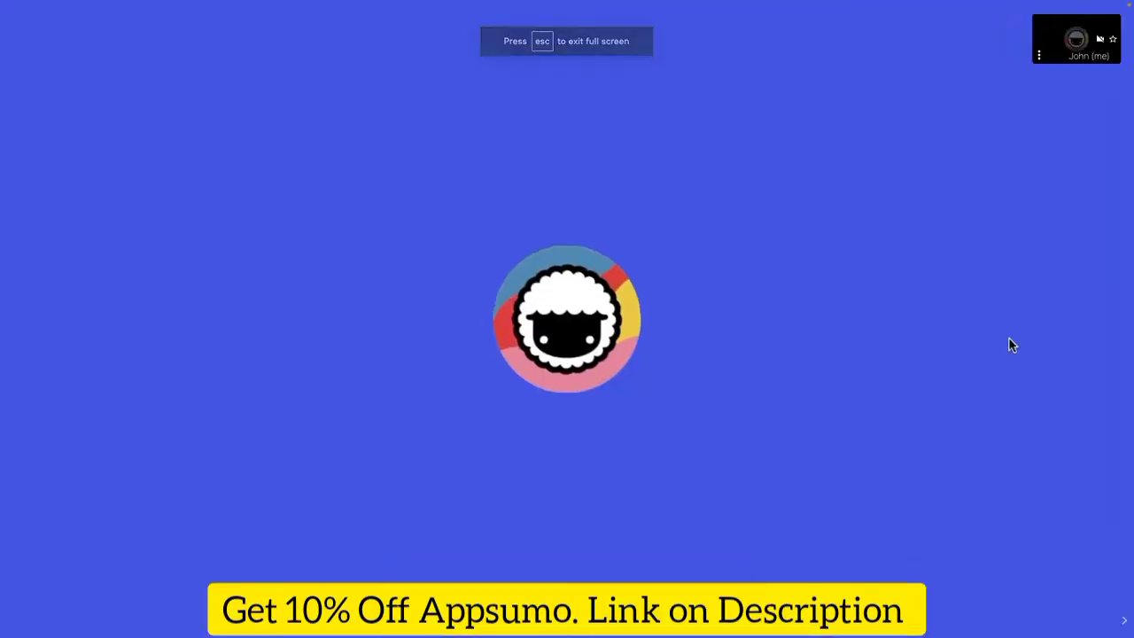
left_click(567, 605)
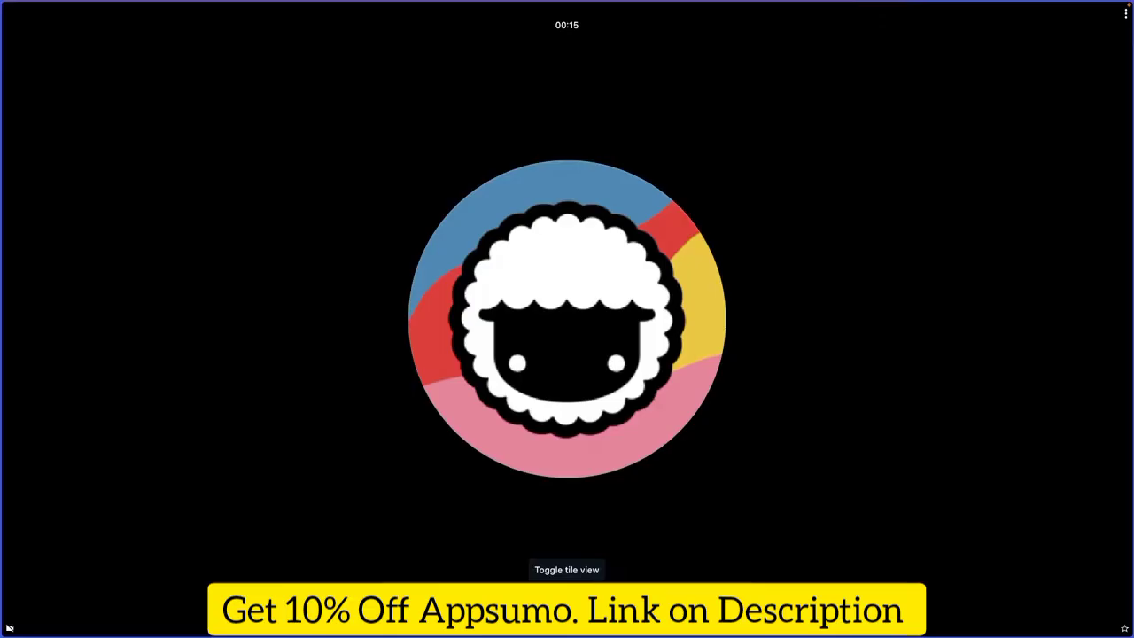
left_click(567, 605)
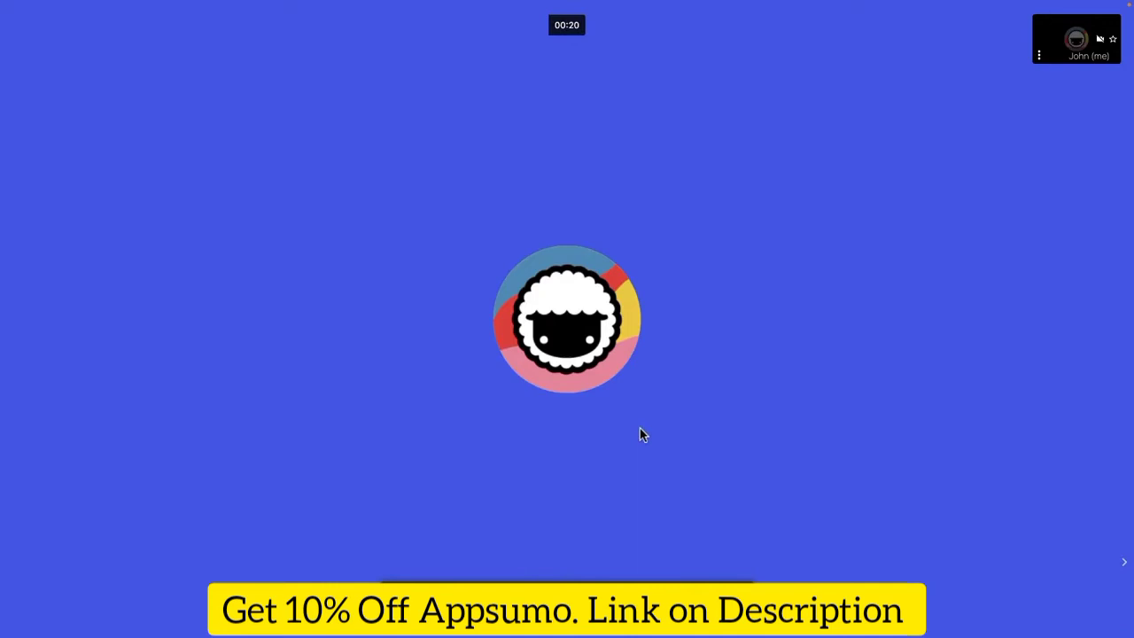
left_click(653, 562)
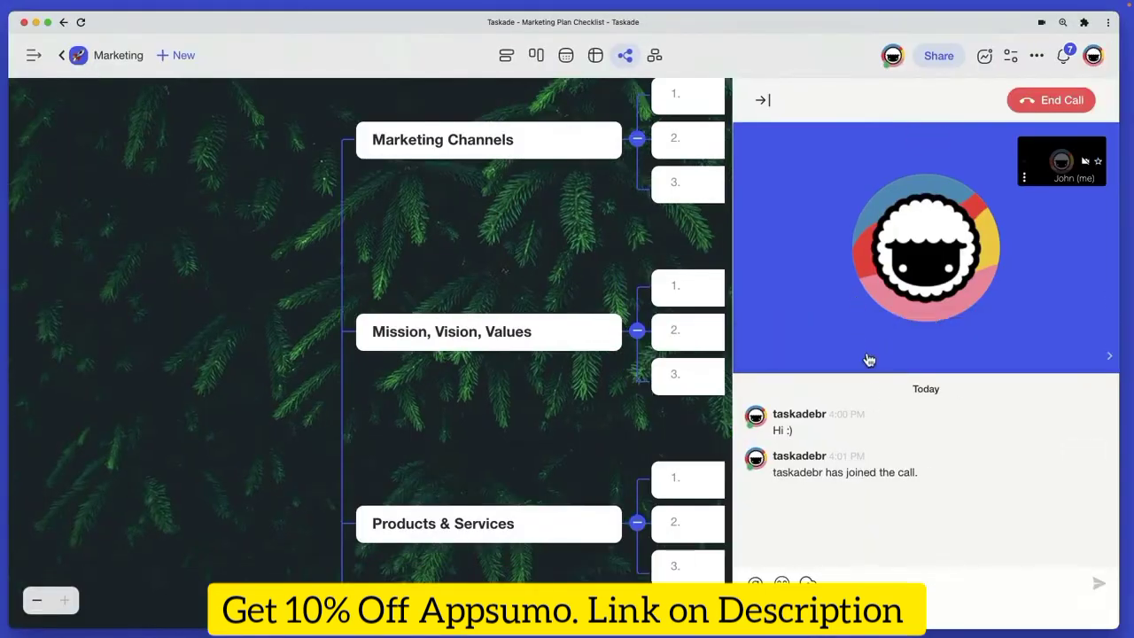
left_click(842, 340)
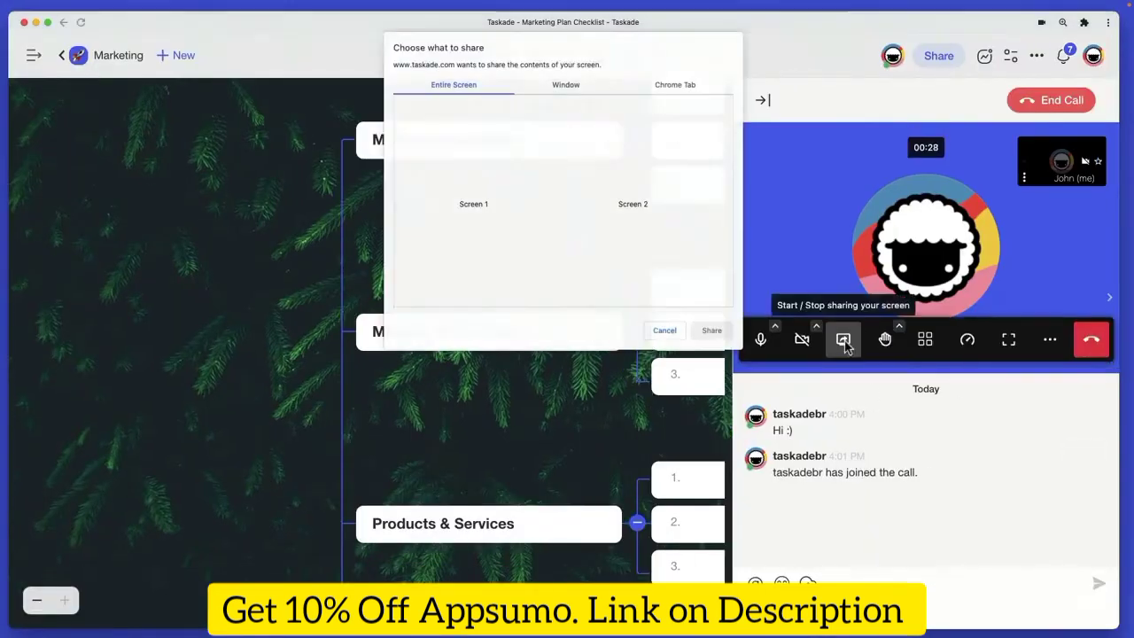
left_click(665, 329)
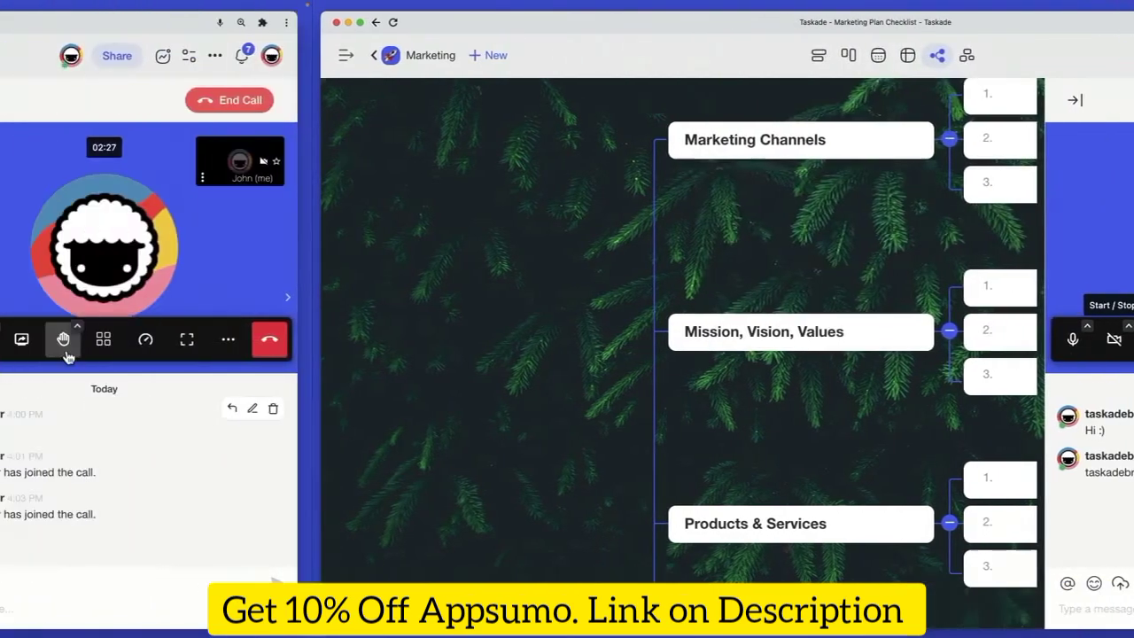
- Open the project-only invitation for Marketing Plan Checklist and examine its email or username, embed and invite link options
left_click(938, 55)
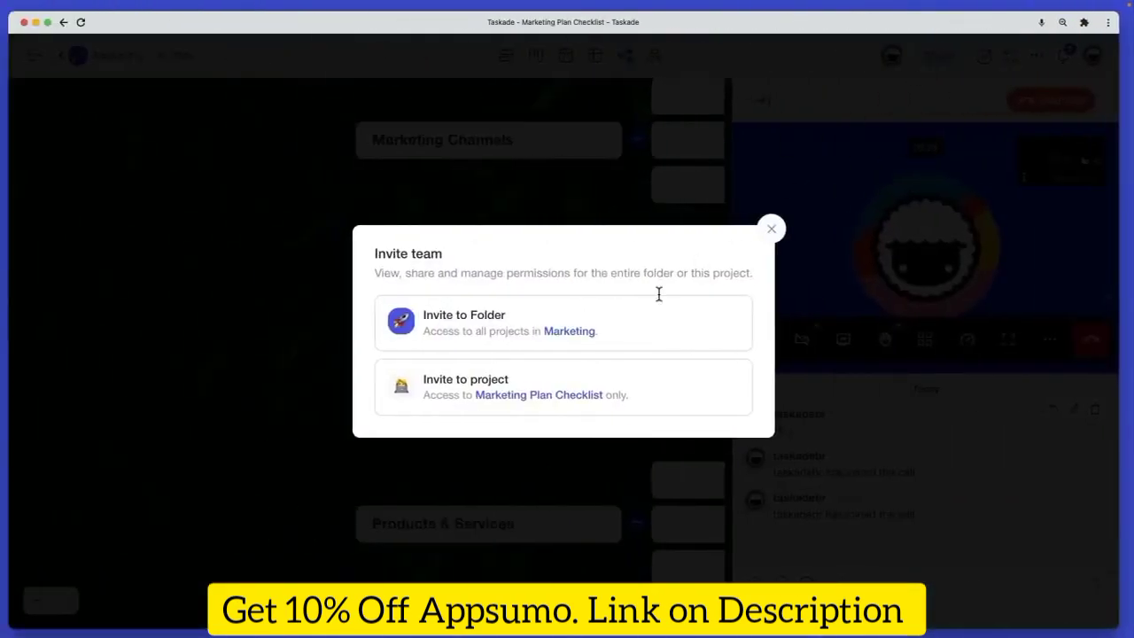
left_click(537, 396)
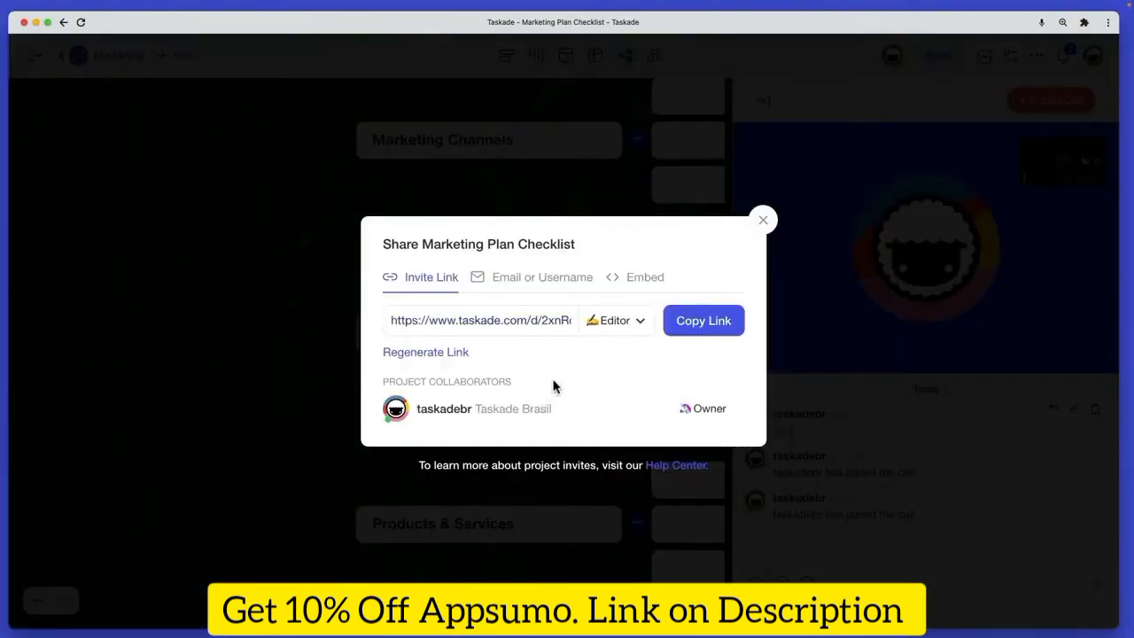
left_click(561, 285)
left_click(630, 292)
left_click(439, 266)
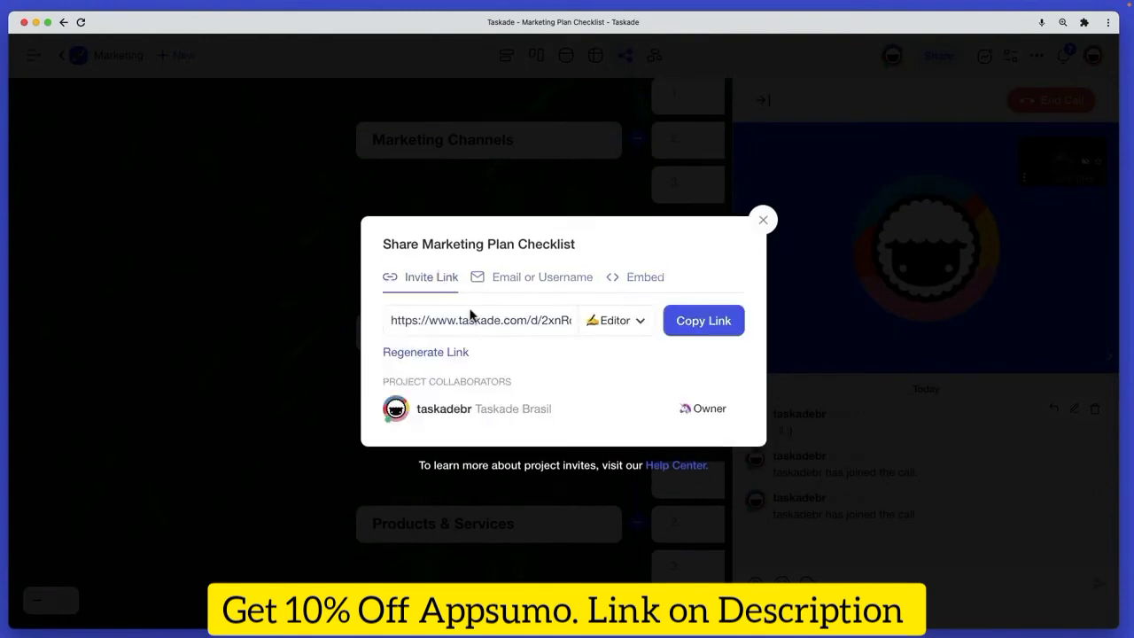
- Choose an access role for the Marketing Plan Checklist invite link and copy the link
left_click(635, 322)
left_click(605, 502)
left_click(717, 334)
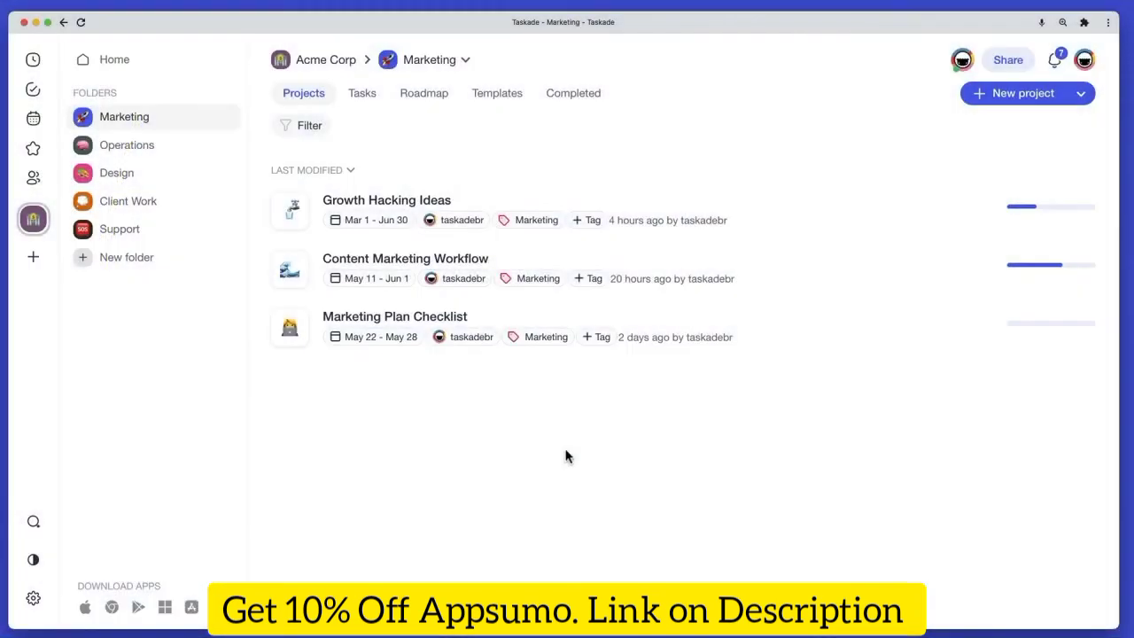
- Invite a person to the Marketing folder by username with the Viewer role and close the invitation
left_click(464, 60)
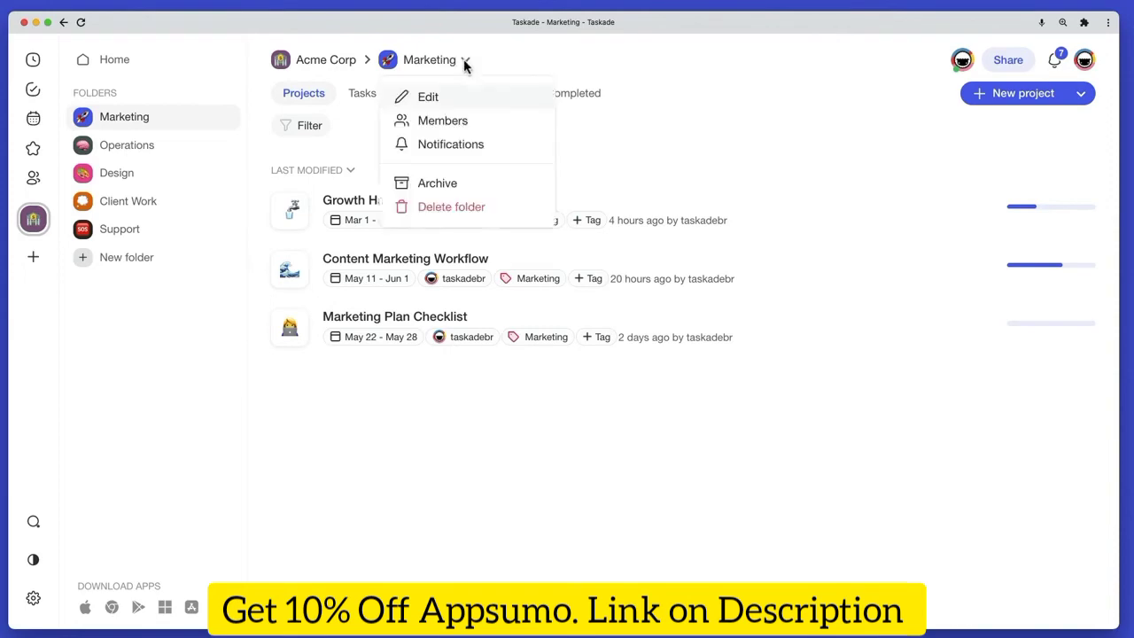
left_click(459, 121)
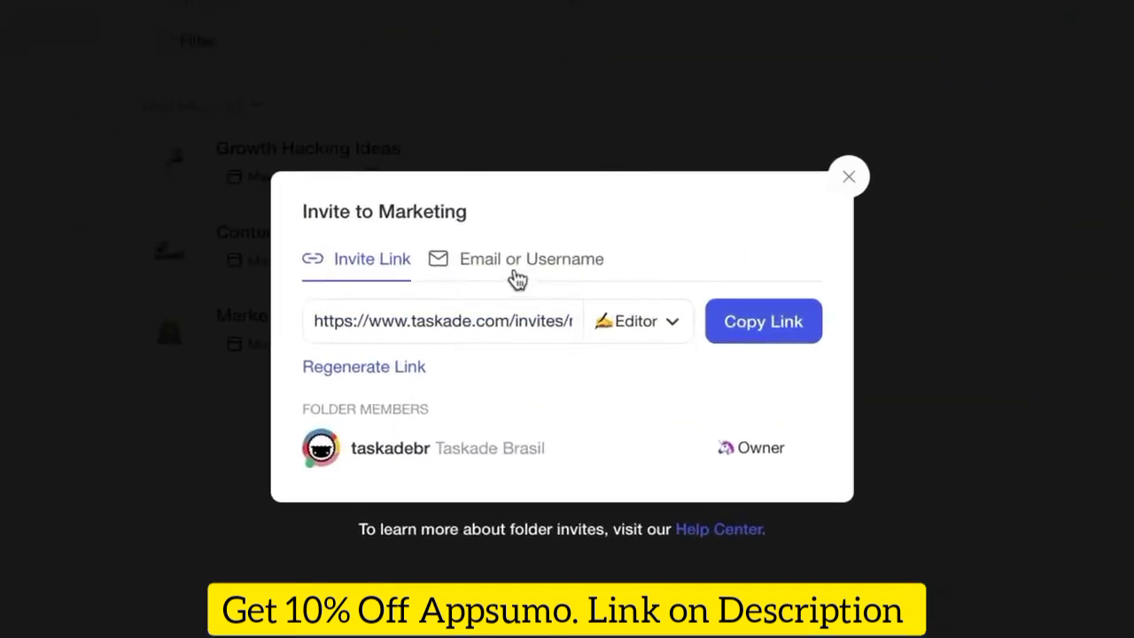
left_click(534, 277)
type("john")
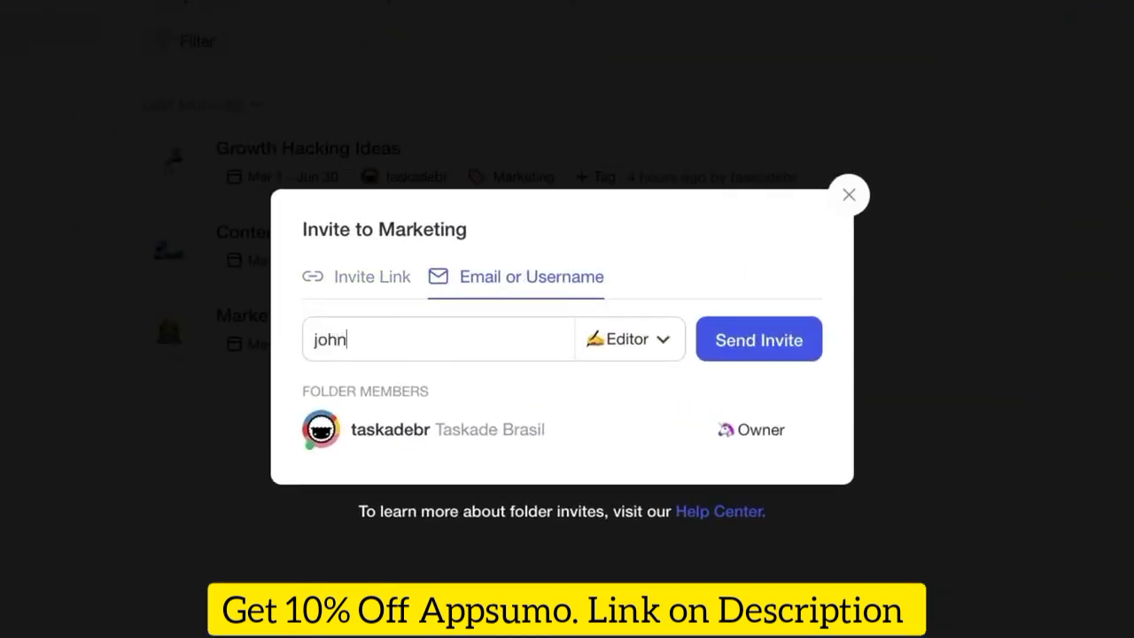
left_click(622, 348)
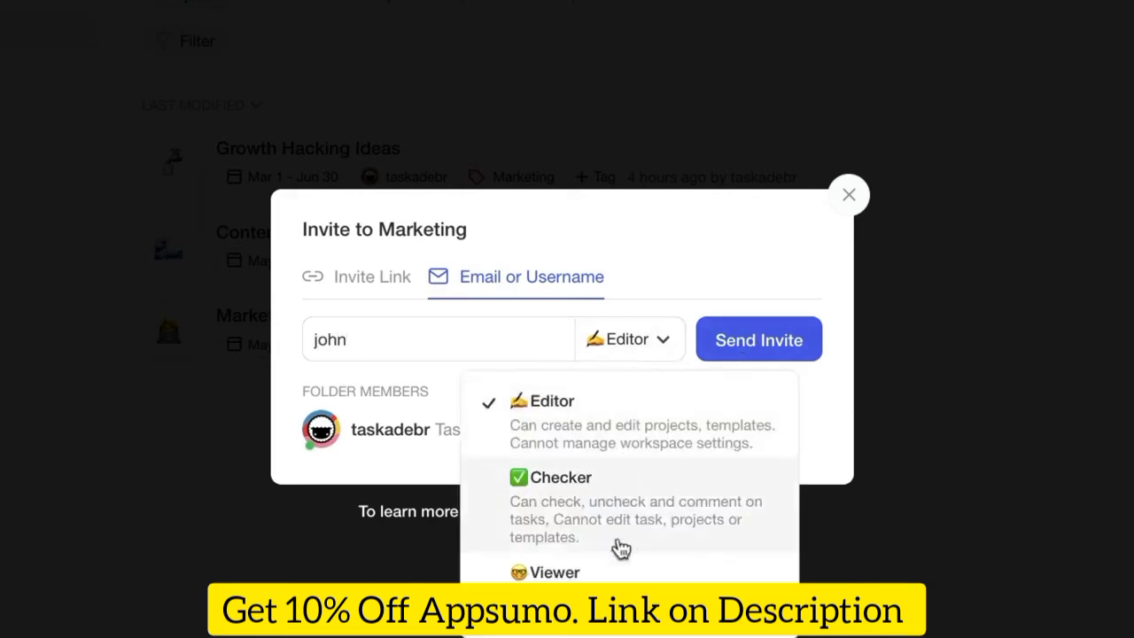
left_click(567, 574)
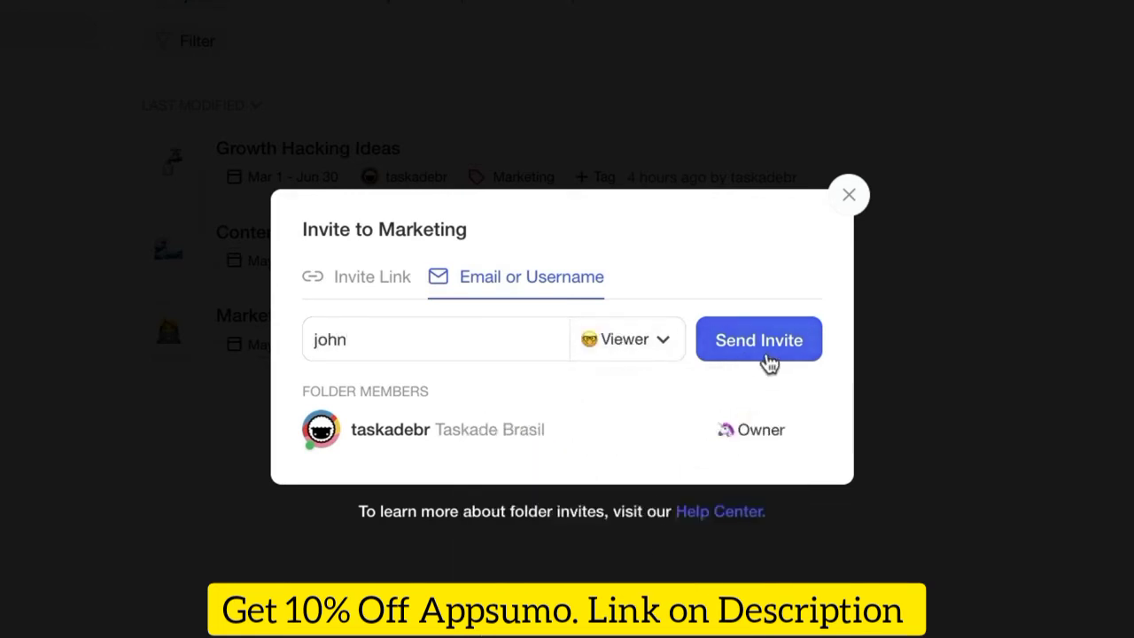
left_click(767, 361)
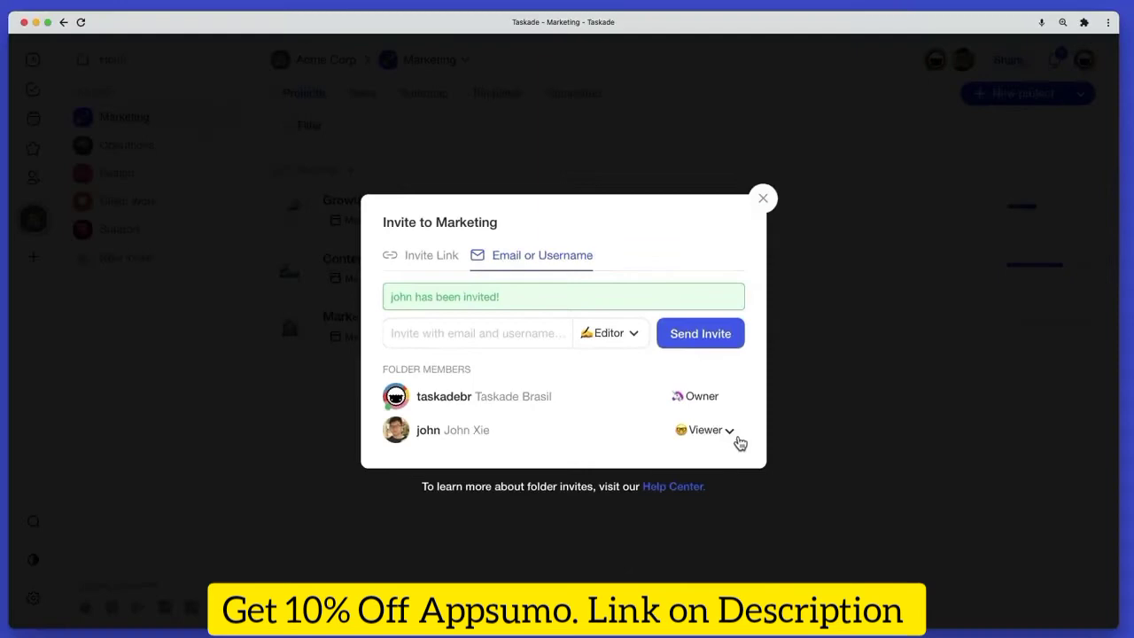
left_click(796, 478)
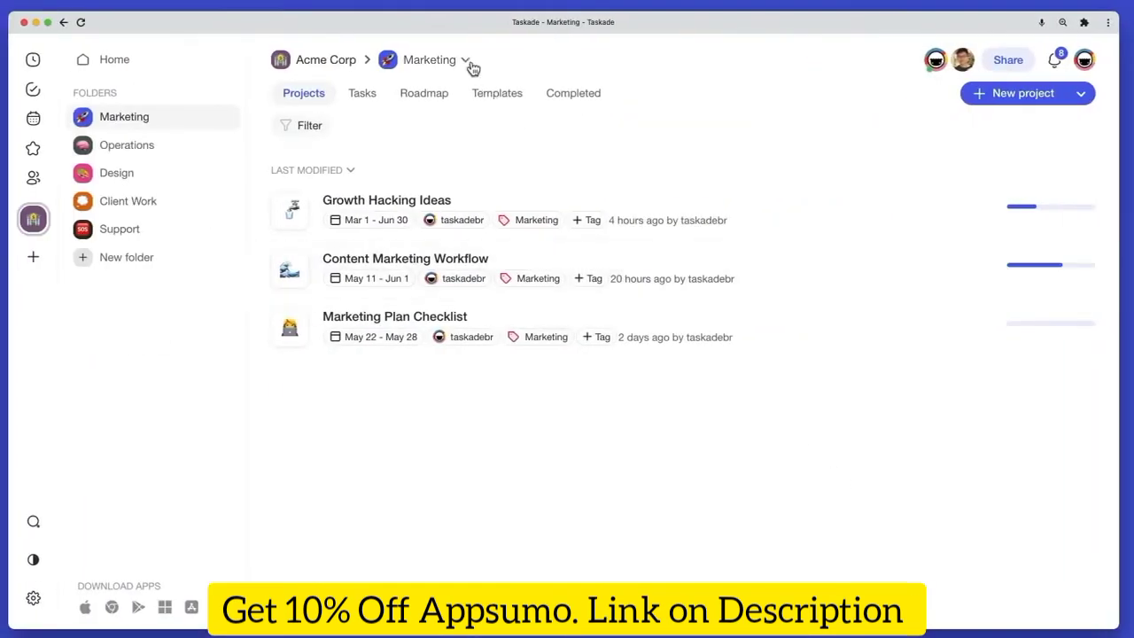
- Reopen the Marketing folder's member list and show the role choices for the invited member
left_click(465, 60)
left_click(475, 128)
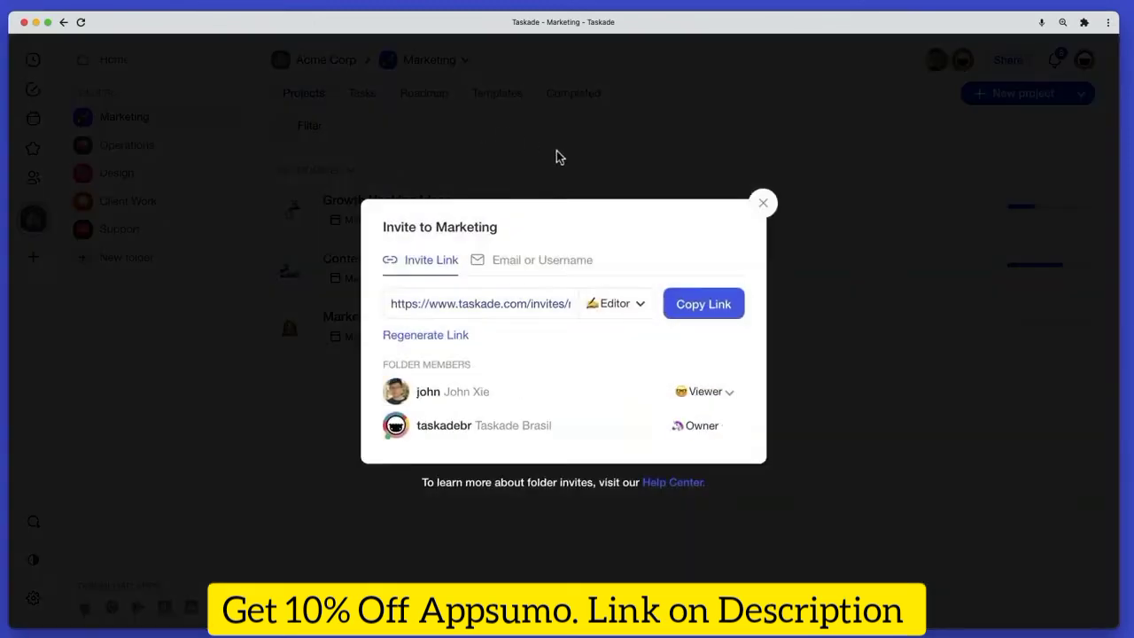
left_click(731, 395)
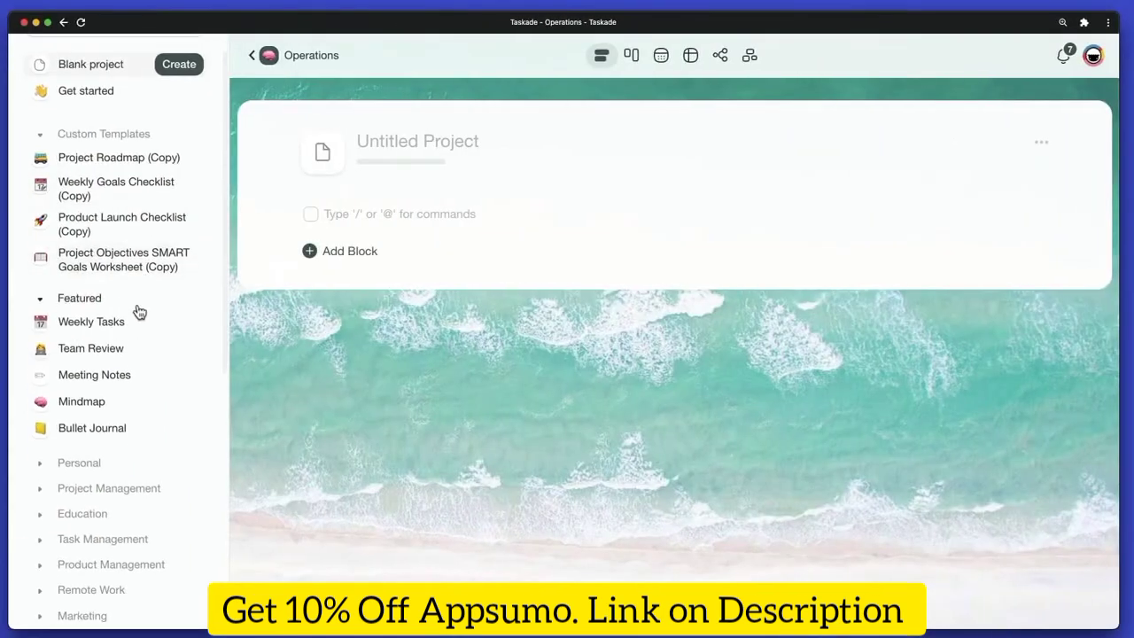
- Browse the template categories for a new Operations project and preview the Pomodoro Kanban Board template under Task Management
scroll(139, 312, "down", 2)
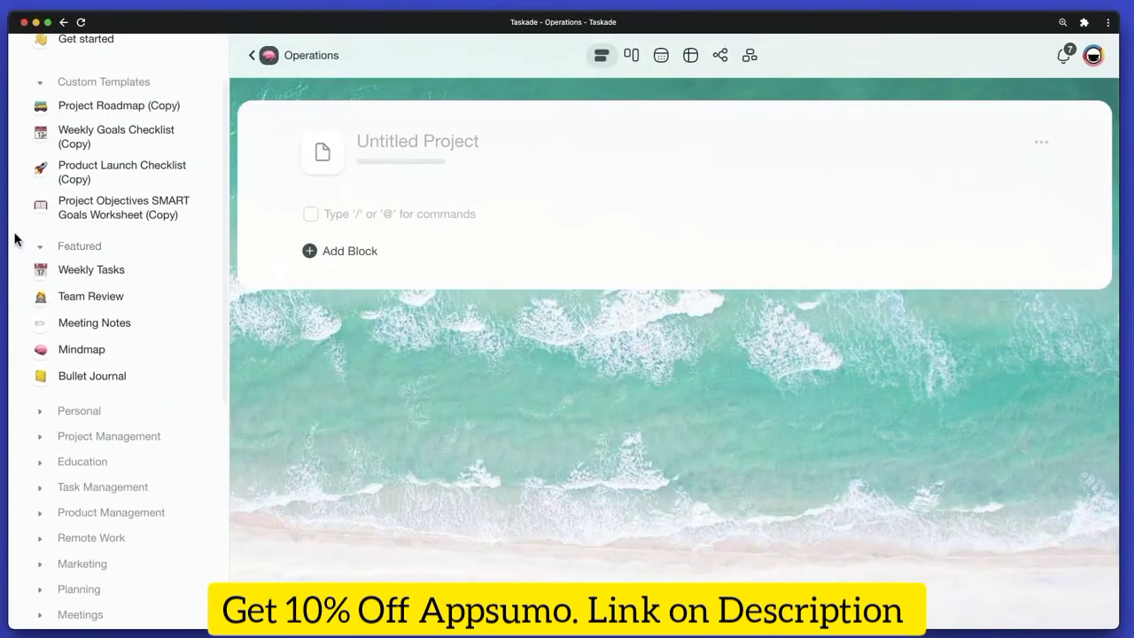
left_click(39, 245)
left_click(40, 347)
scroll(118, 342, "down", 4)
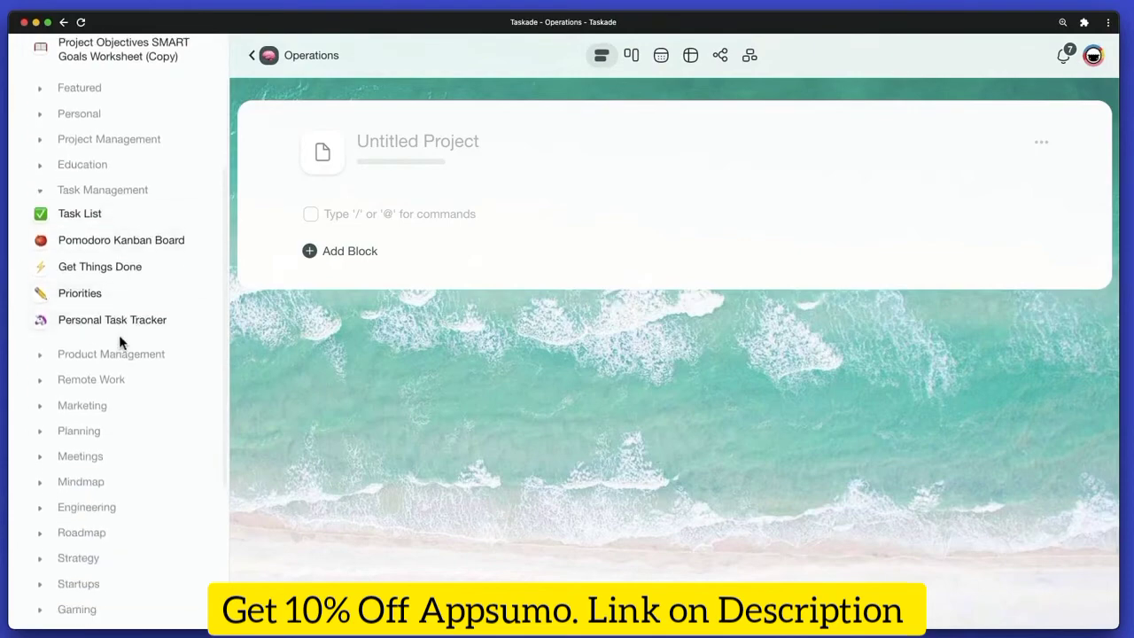
left_click(118, 201)
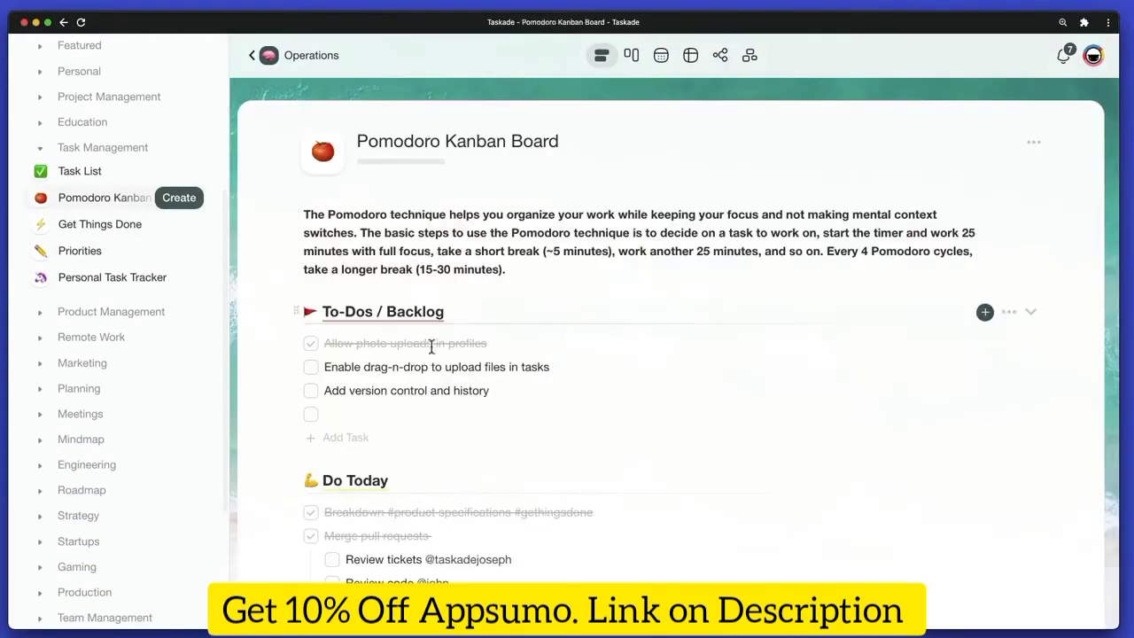
scroll(432, 350, "down", 5)
scroll(435, 356, "up", 5)
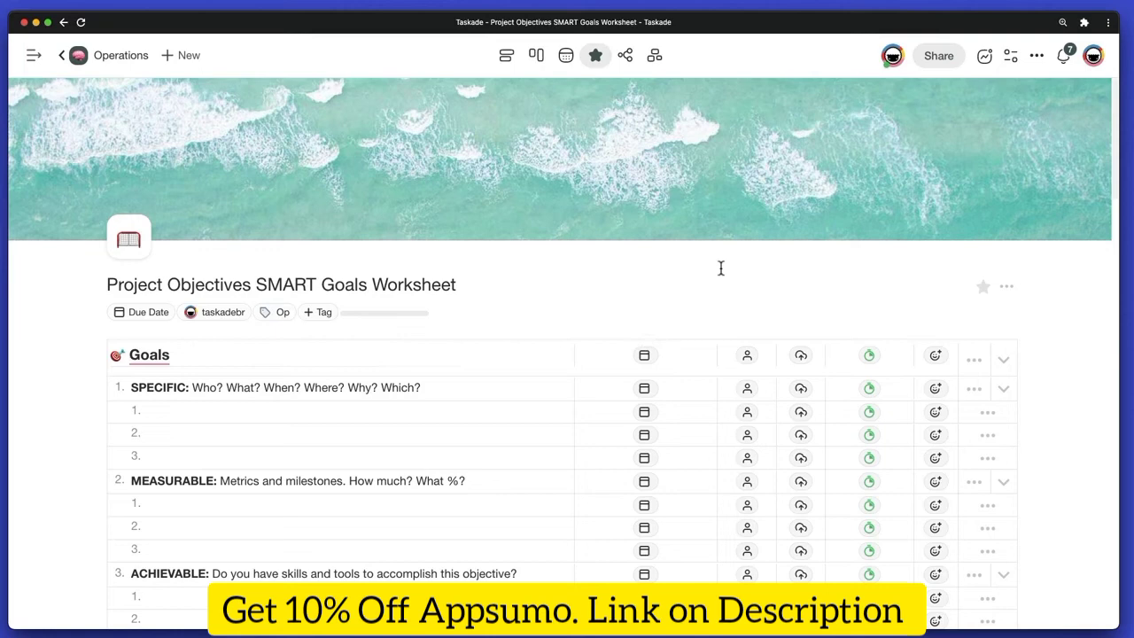
- Add the Project Objectives SMART Goals Worksheet to the Acme Corp workspace's templates, keeping its name
left_click(1038, 58)
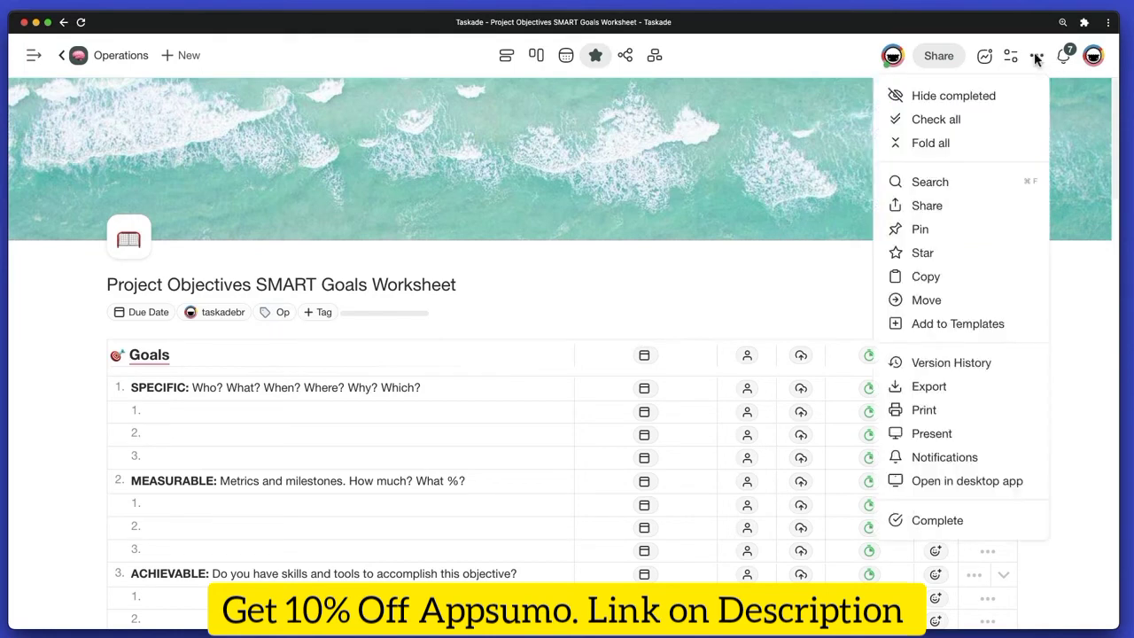
left_click(1023, 328)
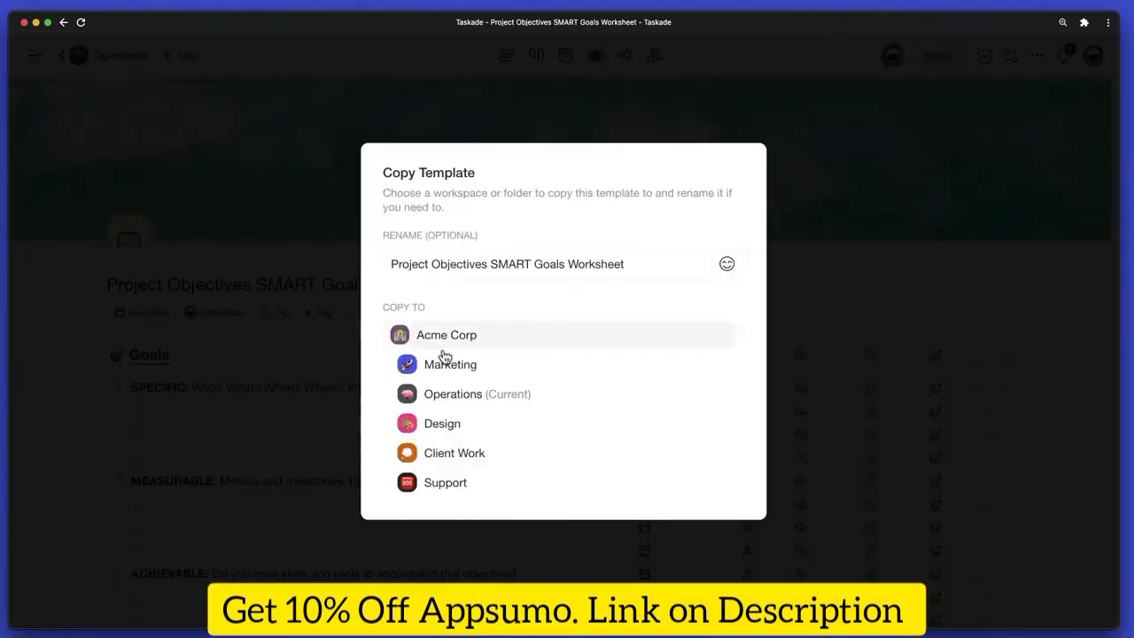
left_click(450, 341)
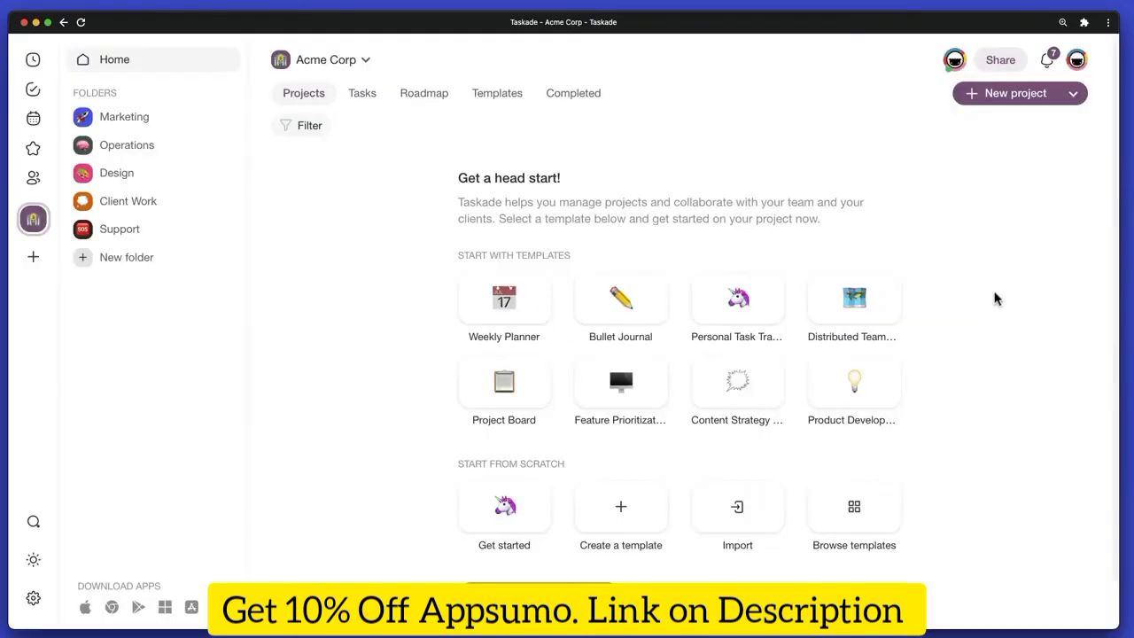
- Open the new-project template chooser for the Acme Corp workspace
left_click(1073, 93)
left_click(1031, 257)
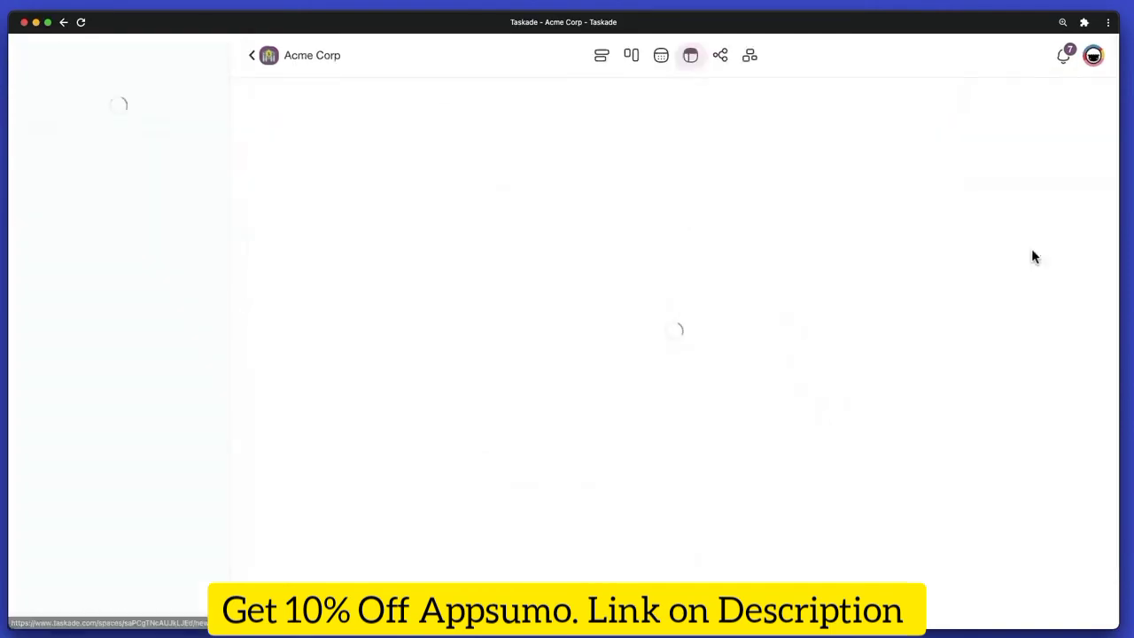
- Examine the Free and Unlimited plan comparison on the Taskade pricing page, down to the app downloads
scroll(761, 328, "down", 10)
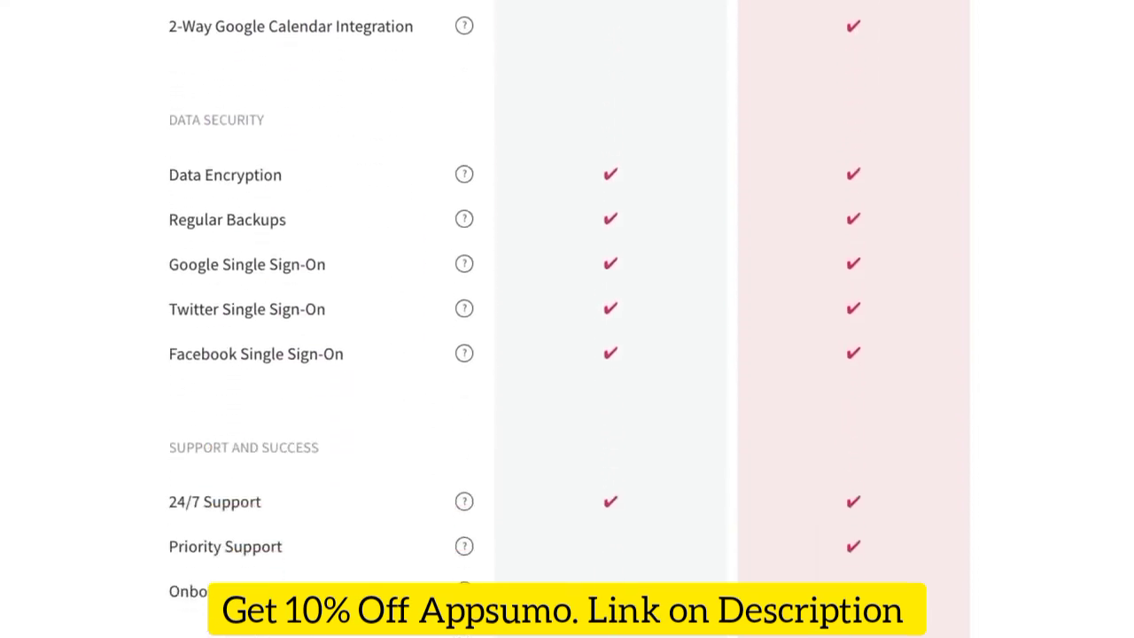
scroll(1030, 223, "down", 5)
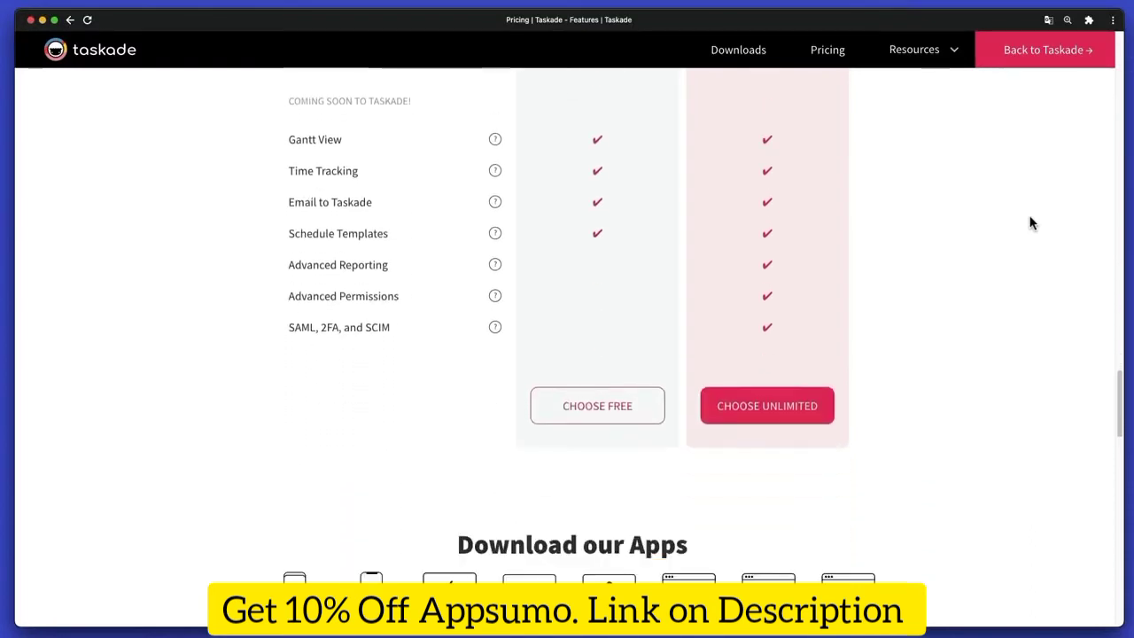
scroll(1030, 223, "down", 2)
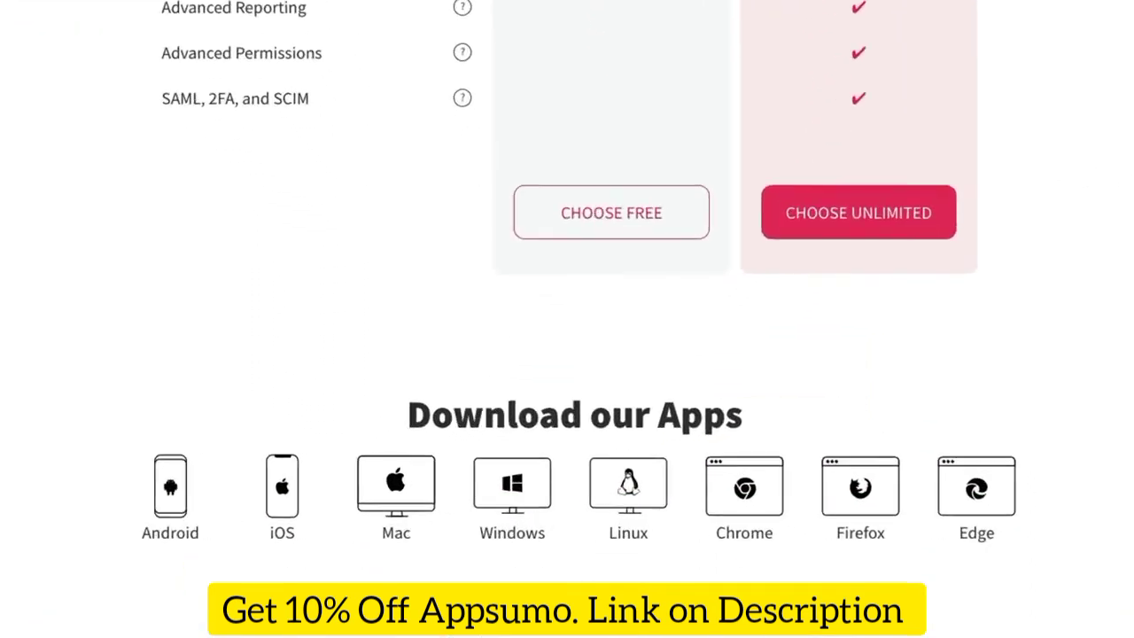